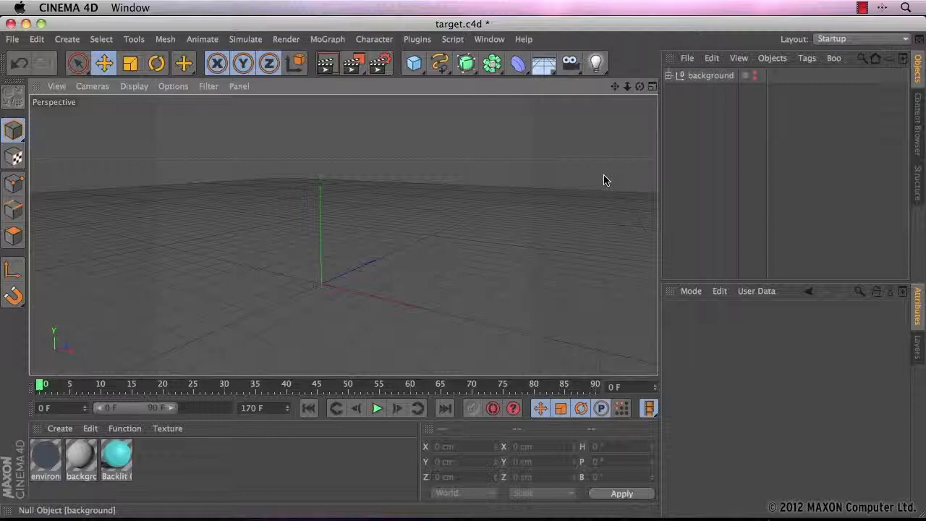
# Add a sphere primitive to the scene and set its radius to 50 cm.
pyautogui.click(414, 63)
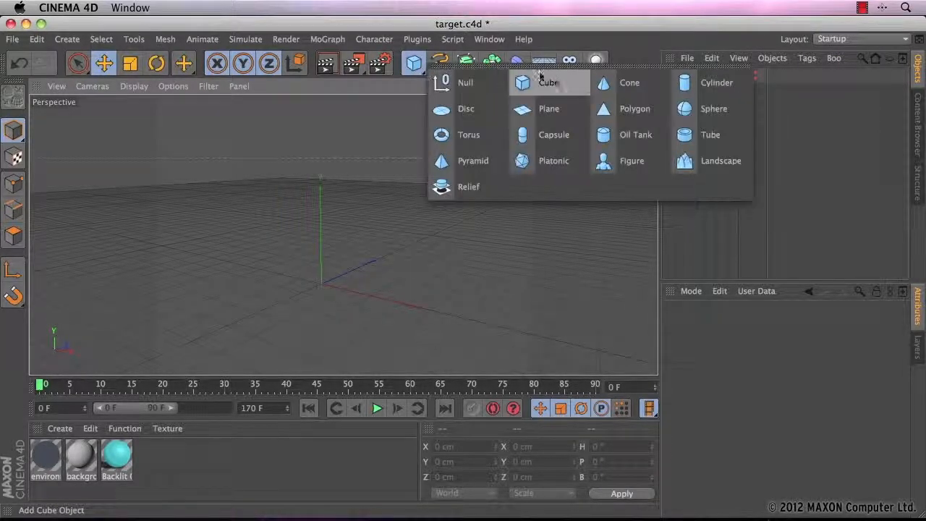
pyautogui.click(705, 108)
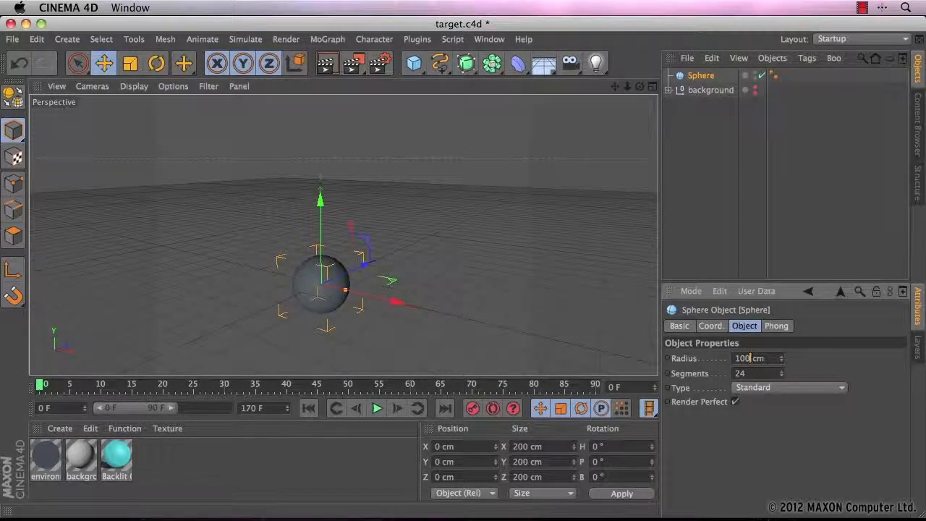
pyautogui.doubleClick(741, 357)
pyautogui.write('50')
pyautogui.press('Return')
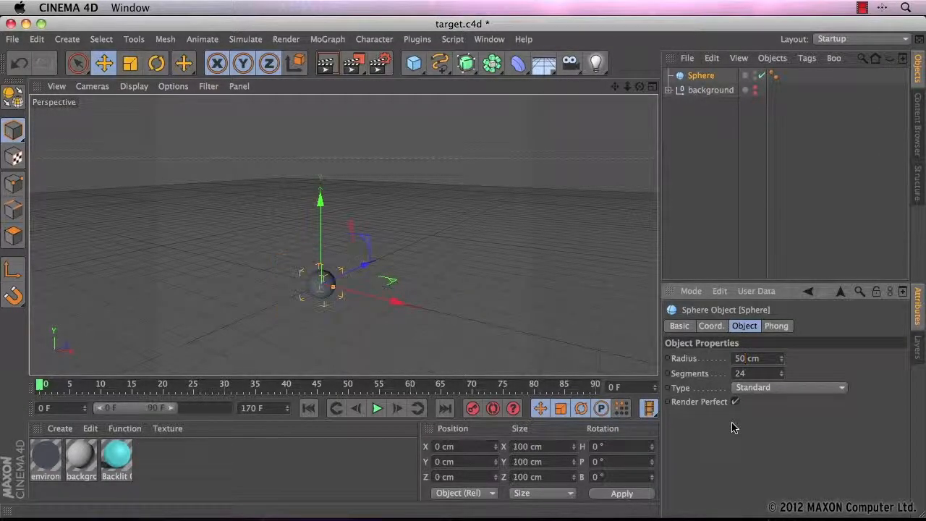
# Add a MoGraph Cloner and make the sphere its child.
pyautogui.click(329, 40)
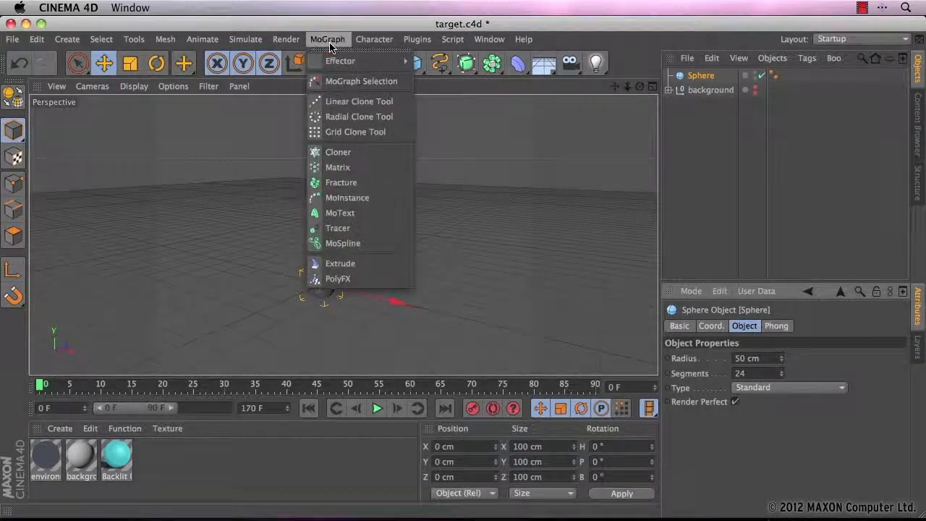
pyautogui.click(345, 153)
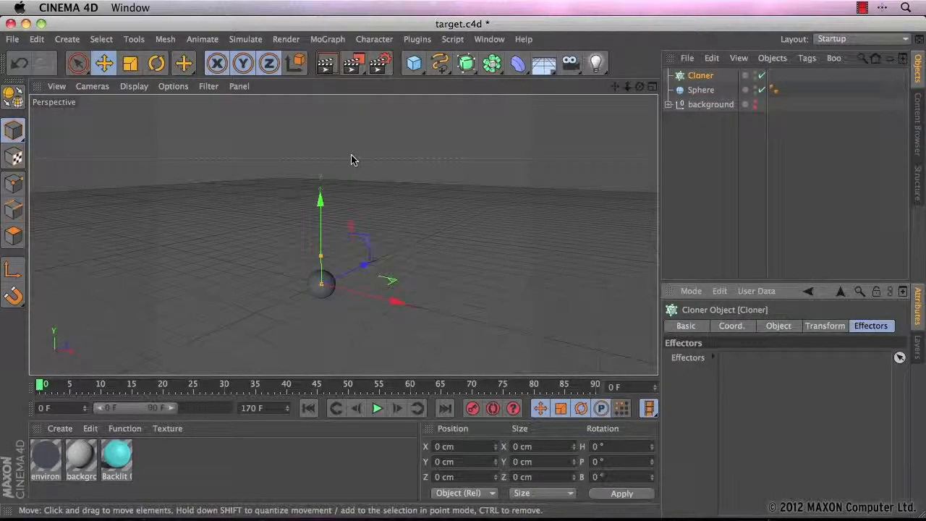
pyautogui.click(702, 91)
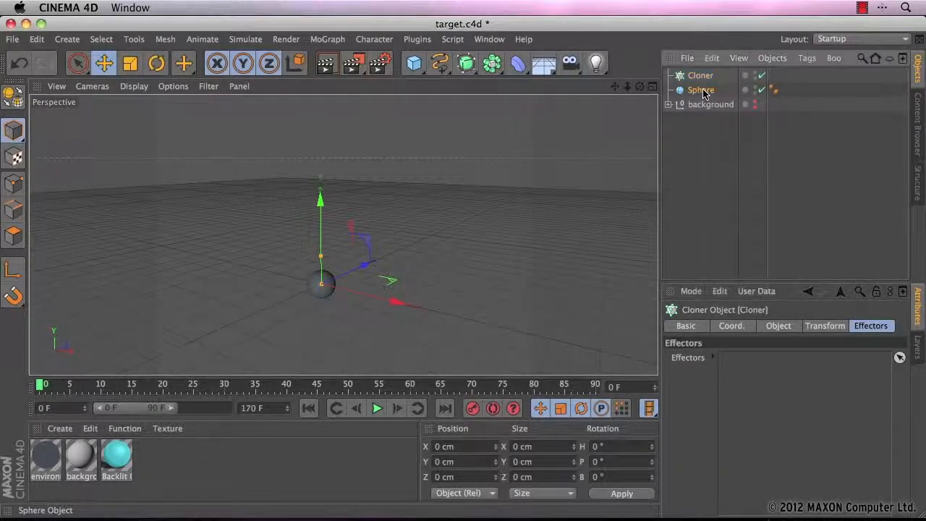
pyautogui.moveTo(703, 93)
pyautogui.mouseDown()
pyautogui.moveTo(716, 98)
pyautogui.moveTo(710, 80)
pyautogui.mouseUp()
pyautogui.moveTo(710, 80); pyautogui.dragTo(710, 81)
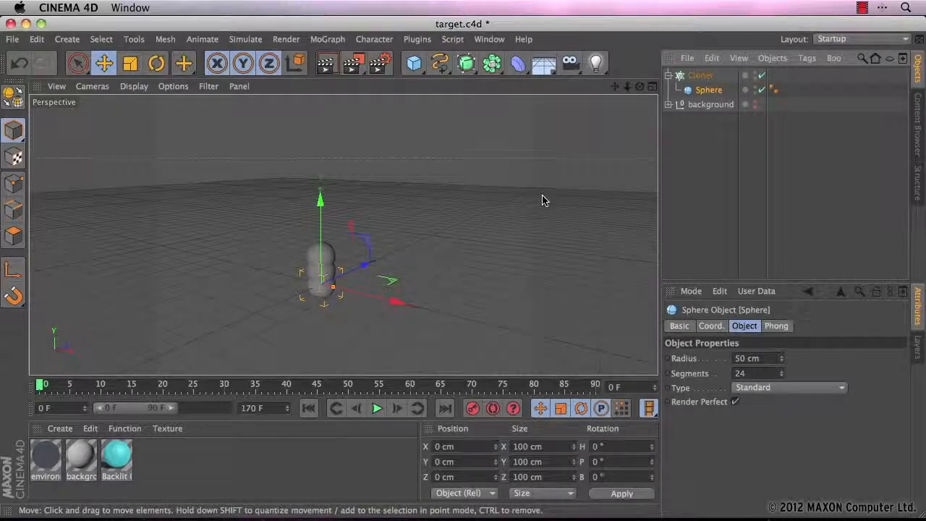
# Set the Cloner's mode to Grid Array.
pyautogui.click(700, 77)
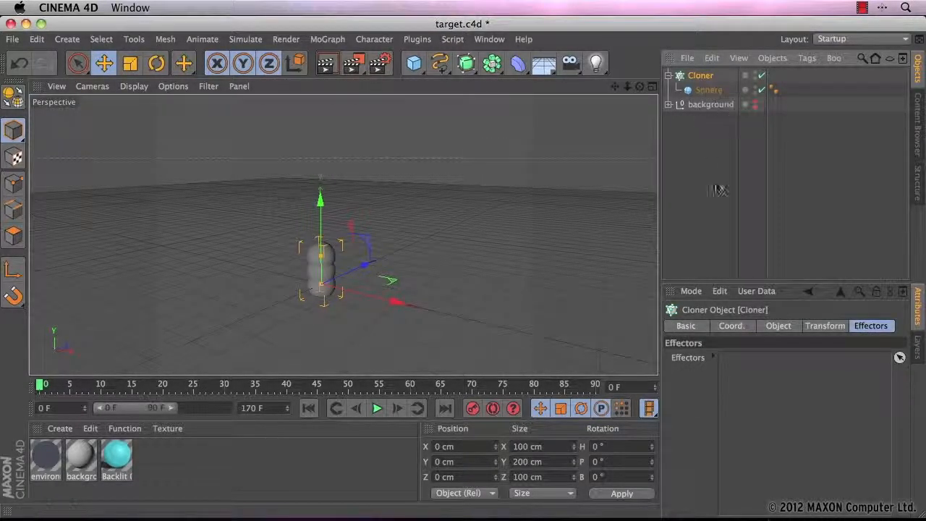
pyautogui.click(765, 327)
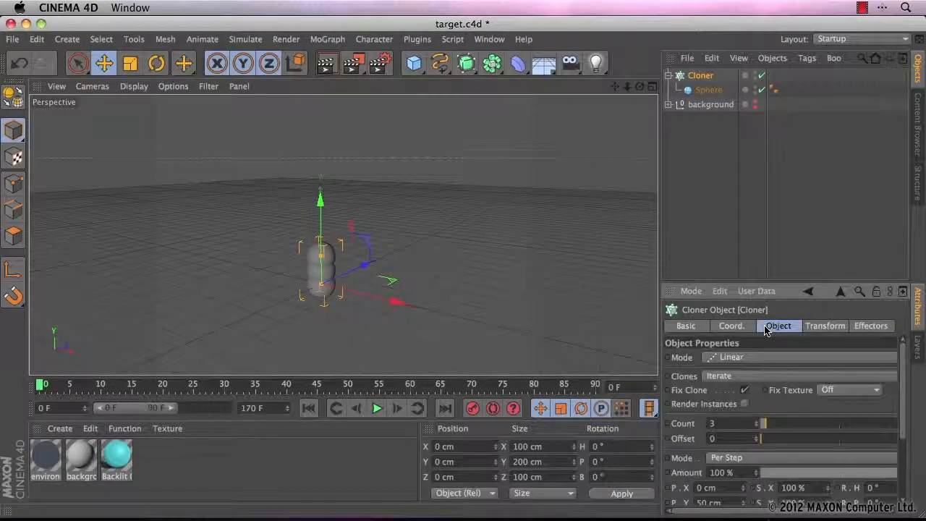
pyautogui.click(729, 360)
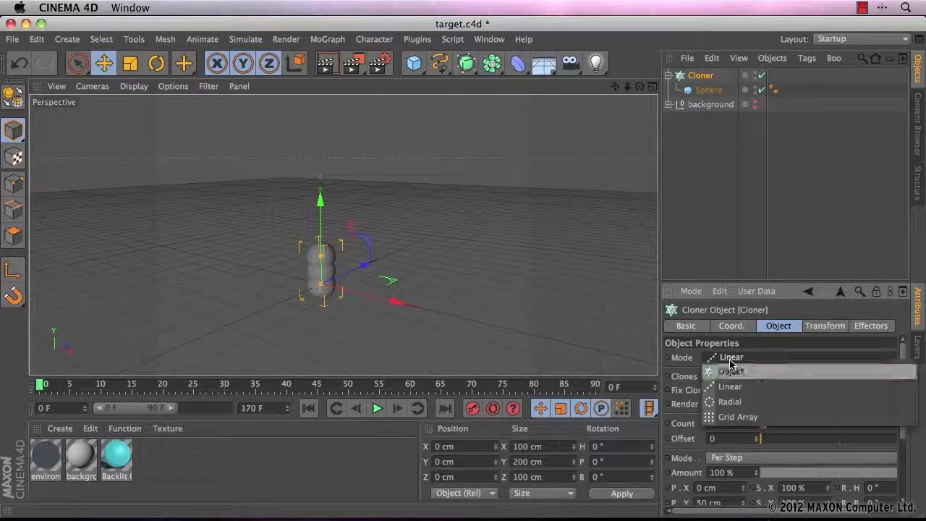
pyautogui.click(724, 418)
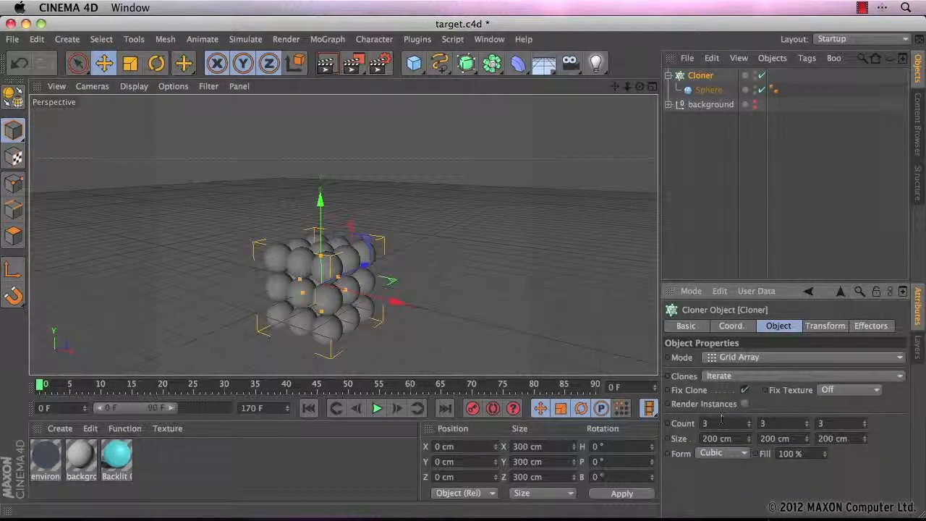
# Set the Cloner's grid count to 6 in X, 6 in Y and 8 in Z.
pyautogui.moveTo(627, 86); pyautogui.dragTo(614, 88)
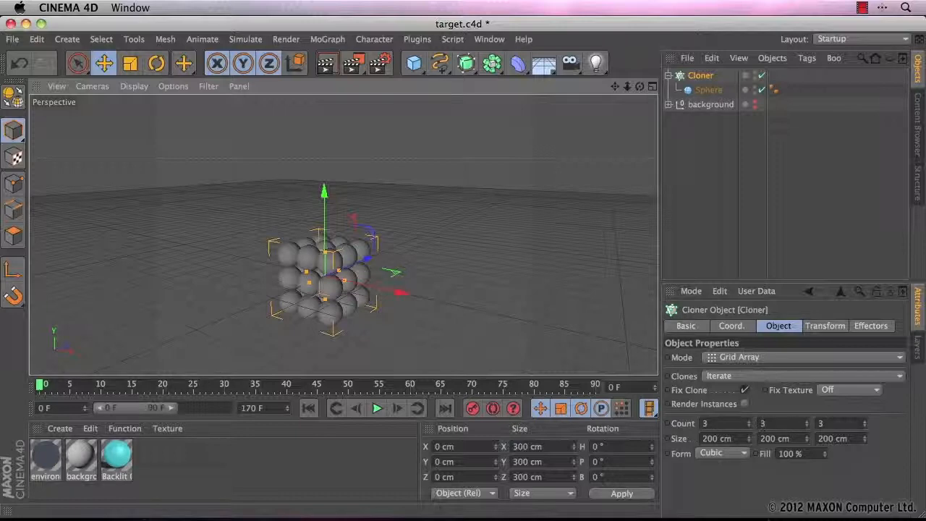
pyautogui.doubleClick(702, 423)
pyautogui.write('6')
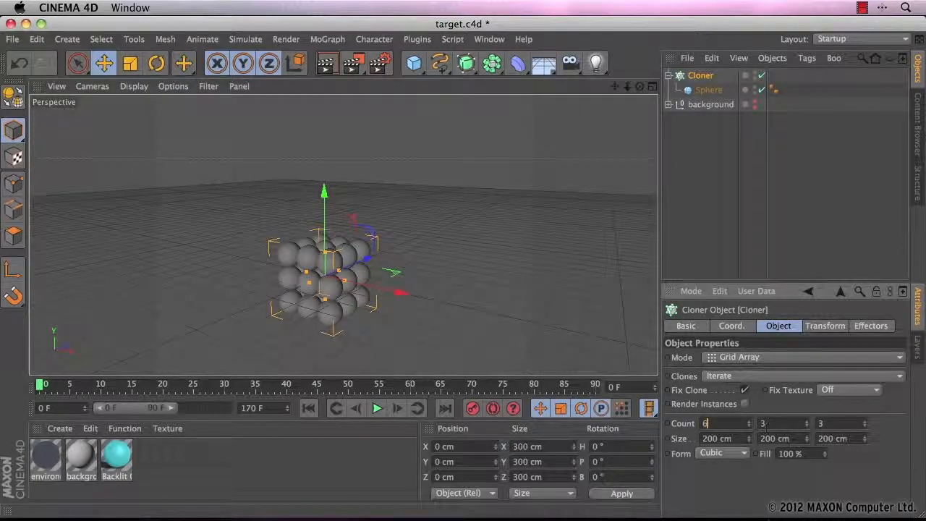
pyautogui.doubleClick(763, 423)
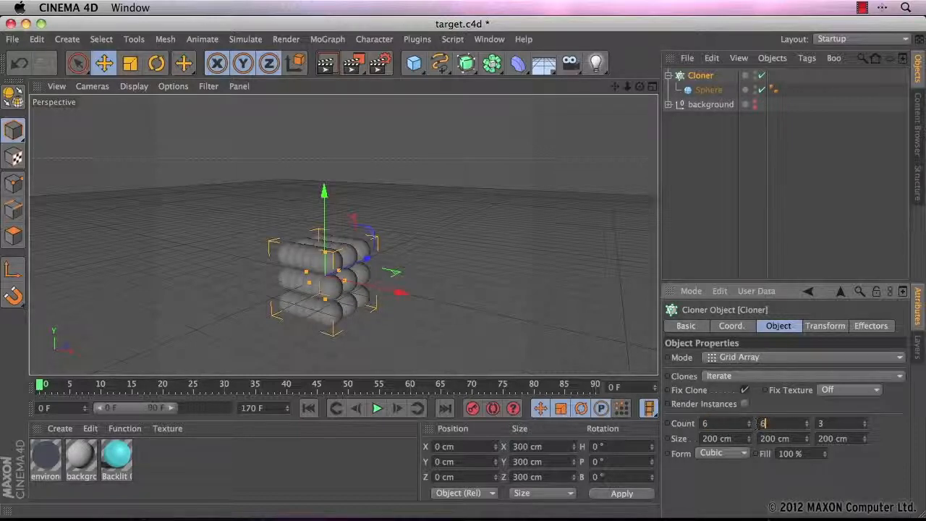
pyautogui.write('6')
pyautogui.doubleClick(819, 423)
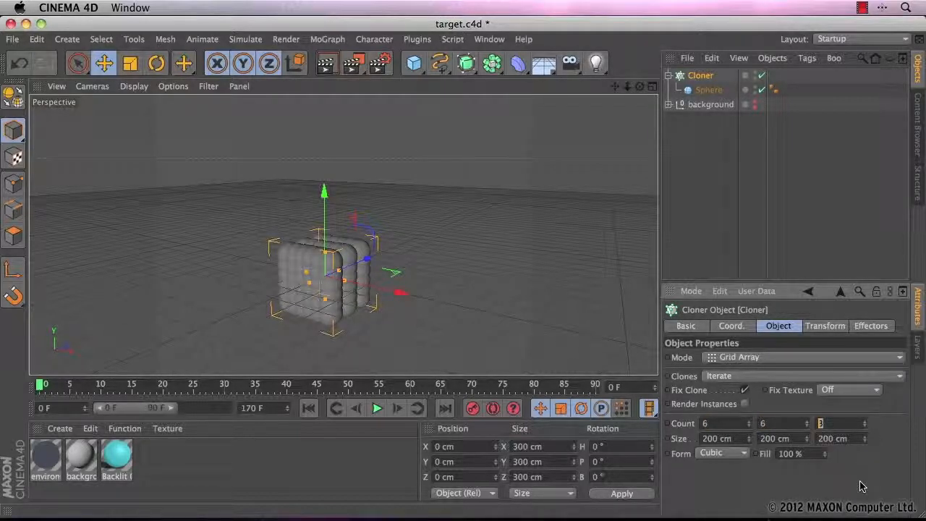
pyautogui.write('8')
pyautogui.press('Return')
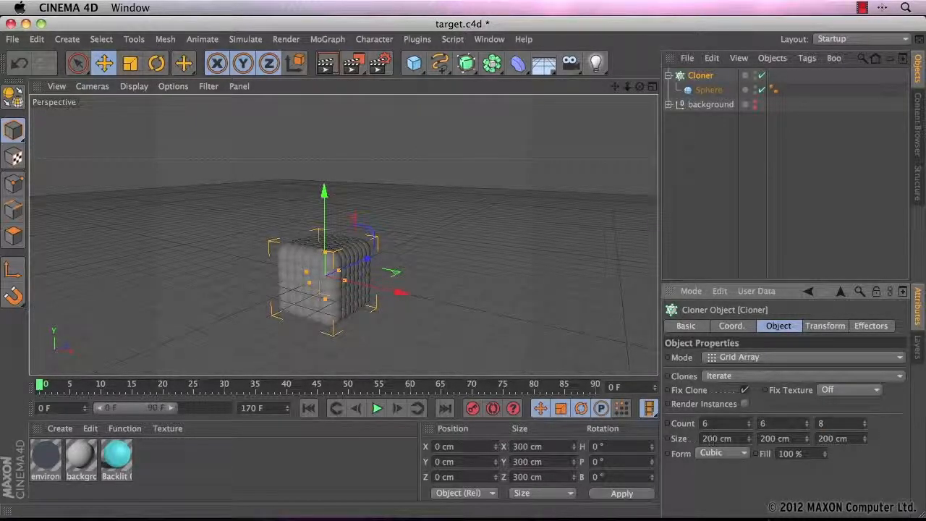
# Set the Cloner's grid size to 1000 cm in X, 800 cm in Y and 1500 cm in Z.
pyautogui.moveTo(718, 438); pyautogui.dragTo(697, 438)
pyautogui.write('1000')
pyautogui.press('Tab')
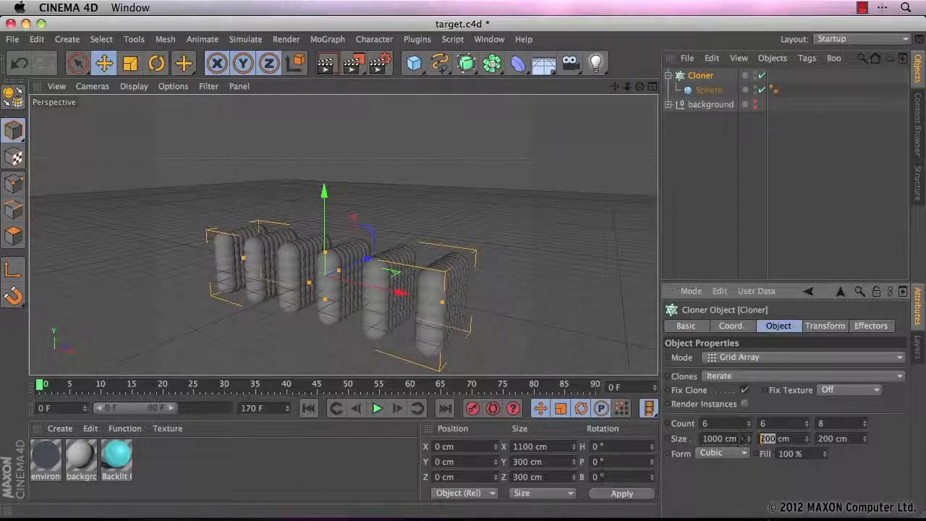
pyautogui.write('100')
pyautogui.click(818, 438)
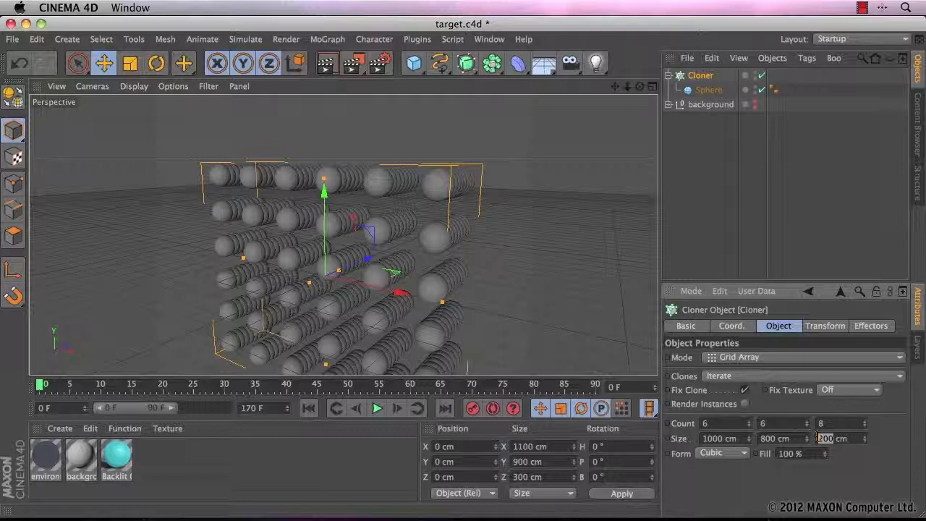
pyautogui.write('1500')
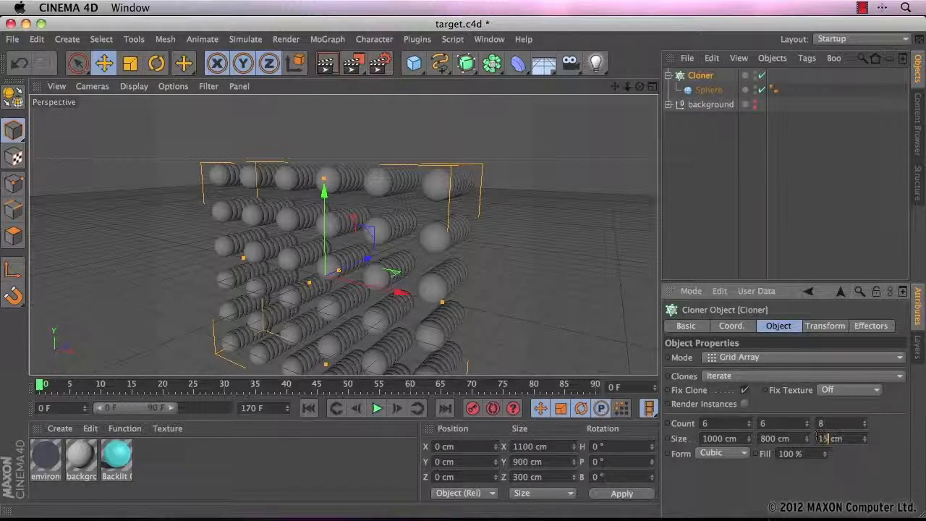
pyautogui.press('Return')
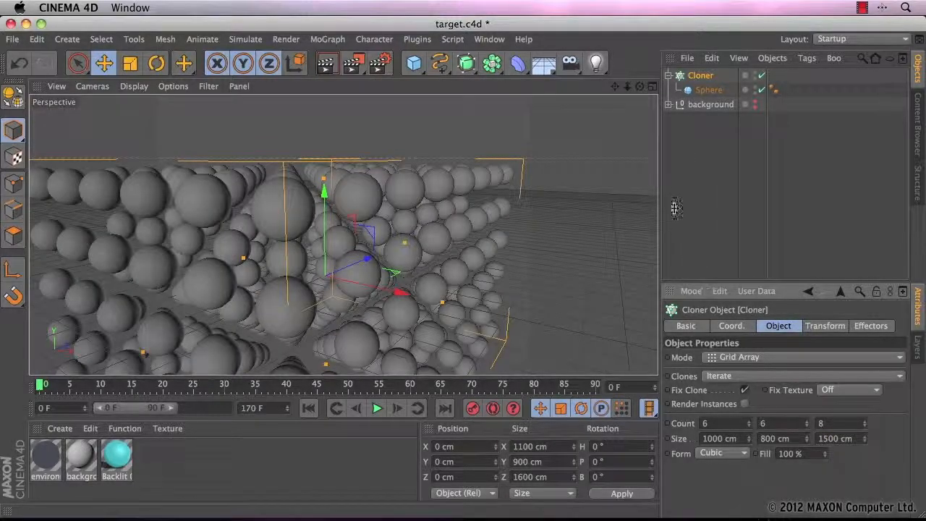
# Add a Random effector to the selected Cloner and check the Cloner's effectors list.
pyautogui.moveTo(627, 86); pyautogui.dragTo(343, 235)
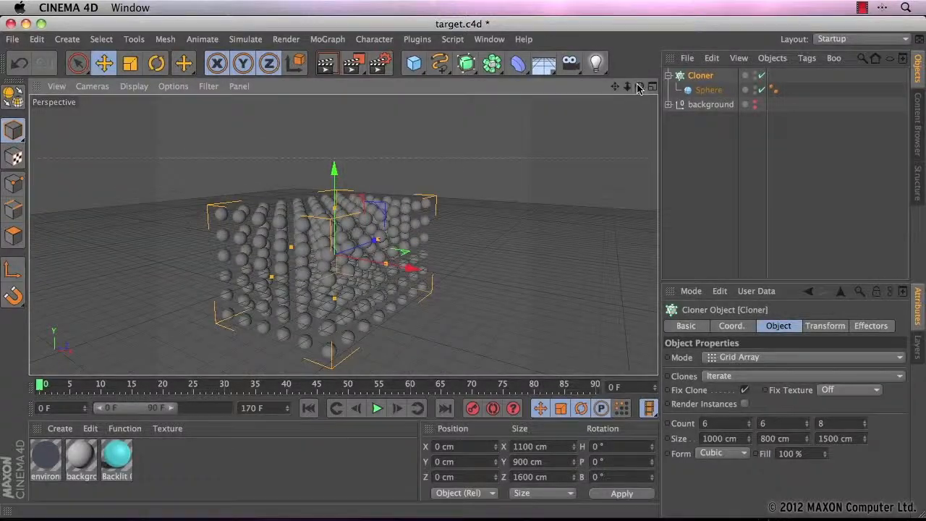
pyautogui.moveTo(639, 86); pyautogui.dragTo(470, 272)
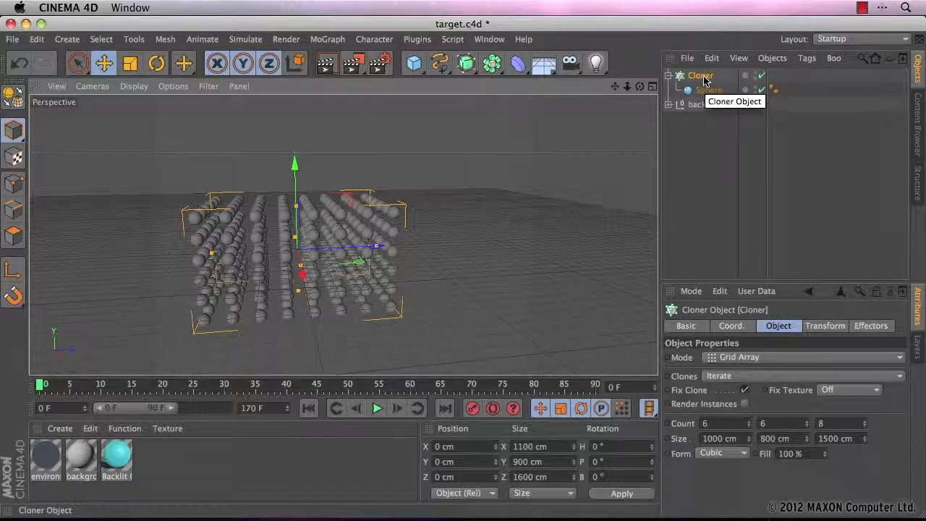
pyautogui.click(326, 39)
pyautogui.moveTo(324, 61)
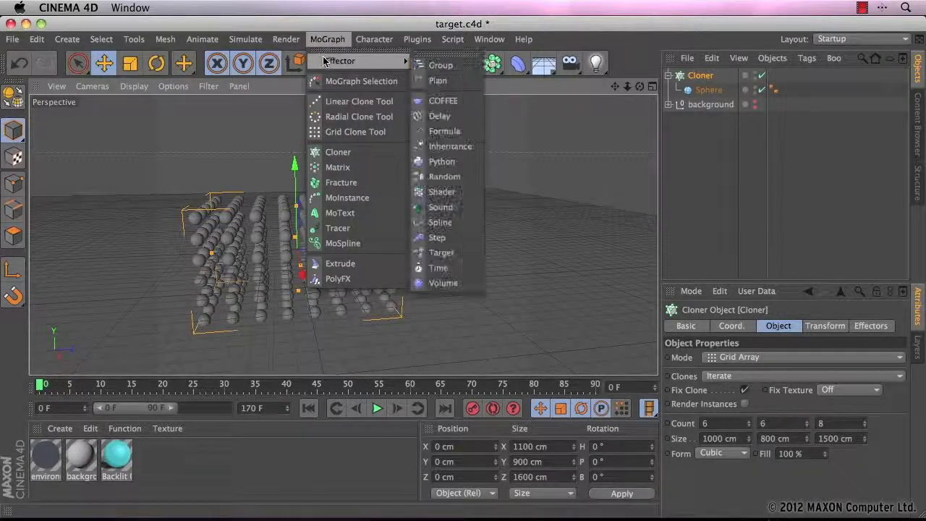
pyautogui.click(456, 181)
pyautogui.click(702, 91)
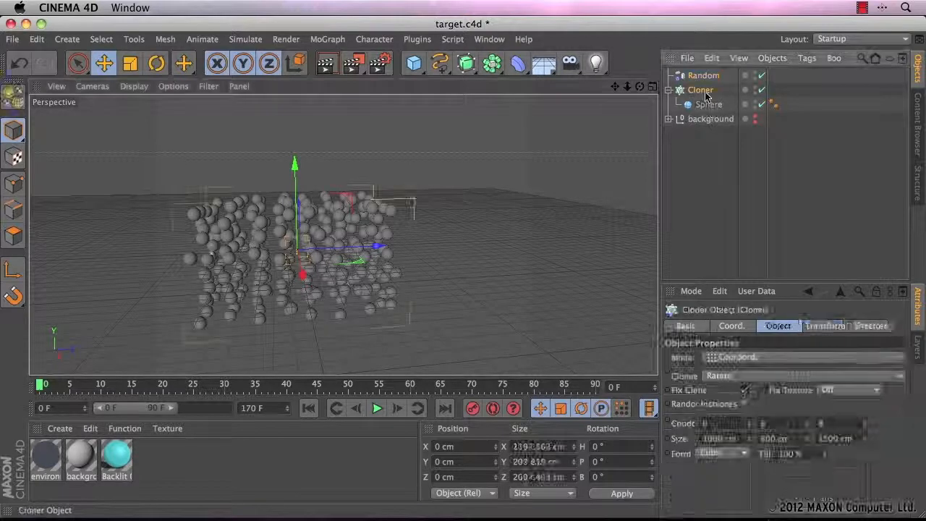
pyautogui.click(870, 326)
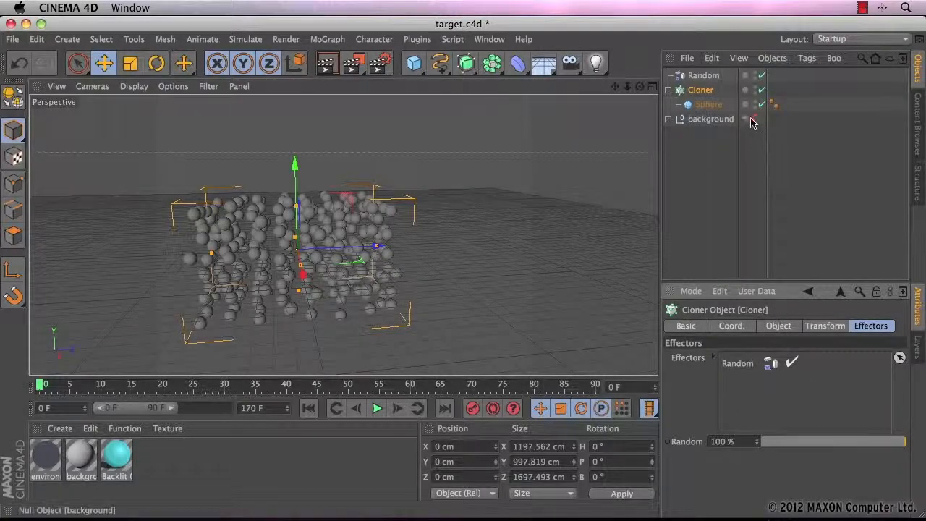
# Set the Random effector's Z position variation to 100 cm.
pyautogui.click(707, 78)
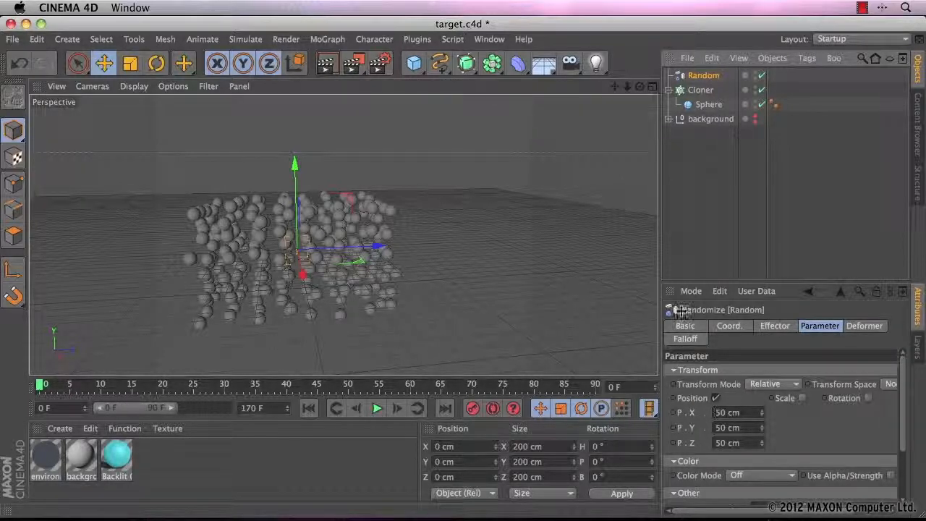
pyautogui.moveTo(639, 86); pyautogui.dragTo(597, 75)
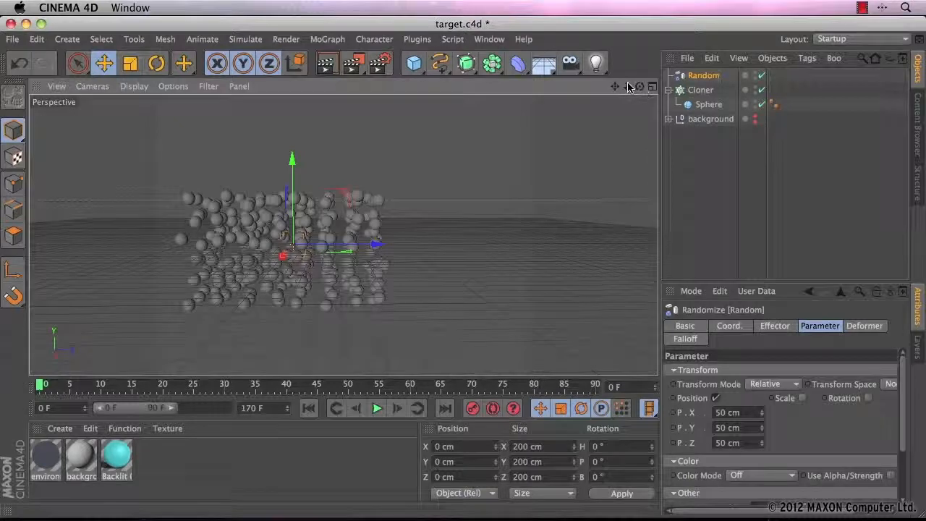
pyautogui.moveTo(627, 87); pyautogui.dragTo(604, 86)
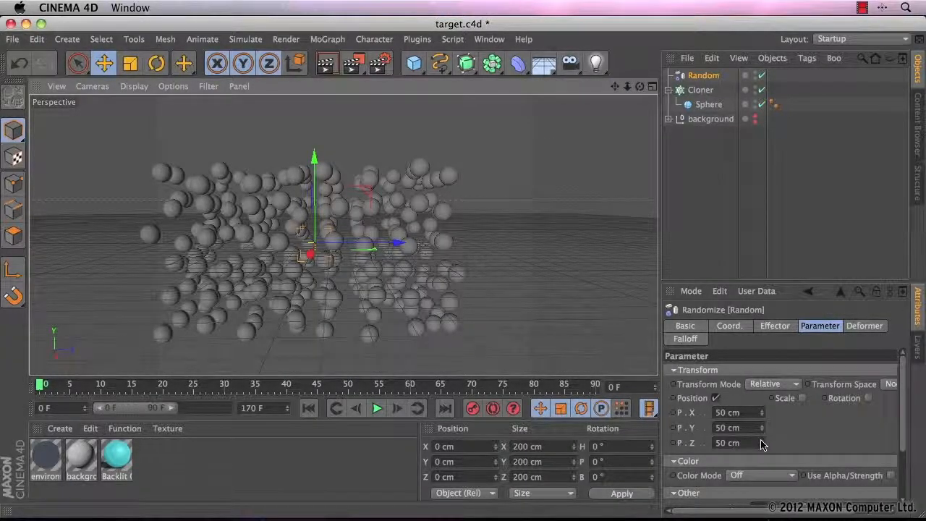
pyautogui.moveTo(761, 443); pyautogui.dragTo(761, 444)
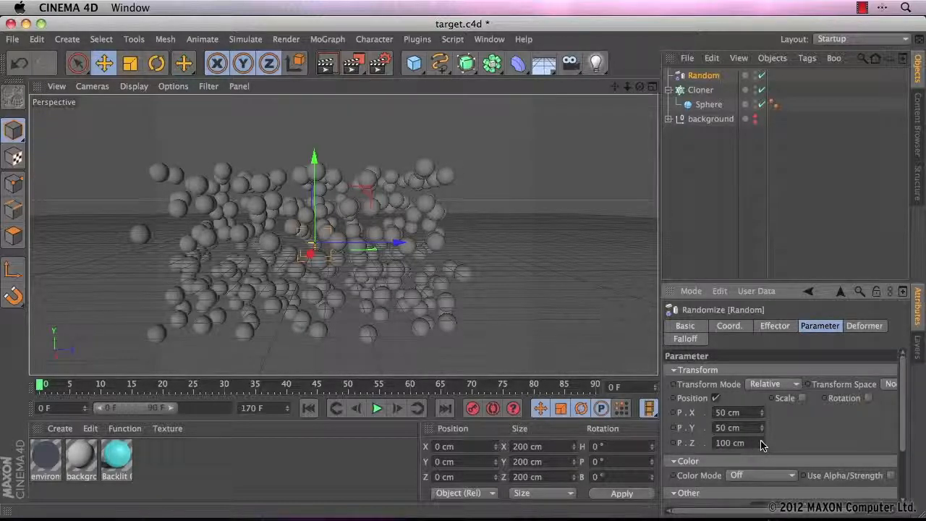
# Enable Scale randomization in the Random effector and set its X, Y and Z scale values to 1.
pyautogui.click(801, 399)
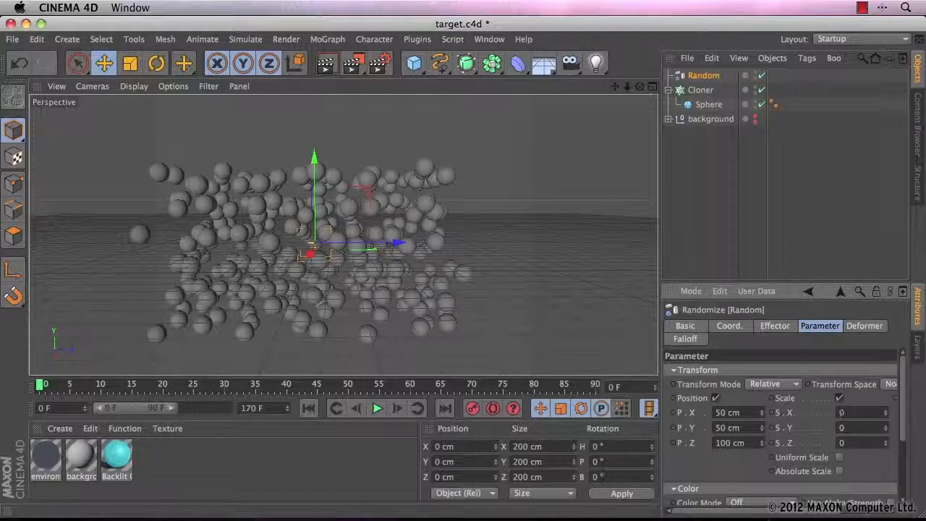
pyautogui.doubleClick(844, 412)
pyautogui.write('1')
pyautogui.press('Tab')
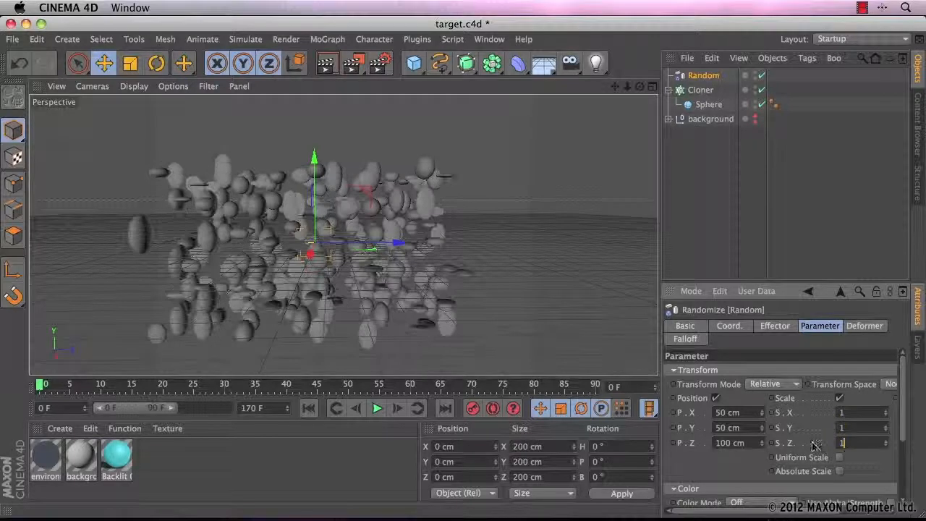
pyautogui.write('1')
pyautogui.press('Return')
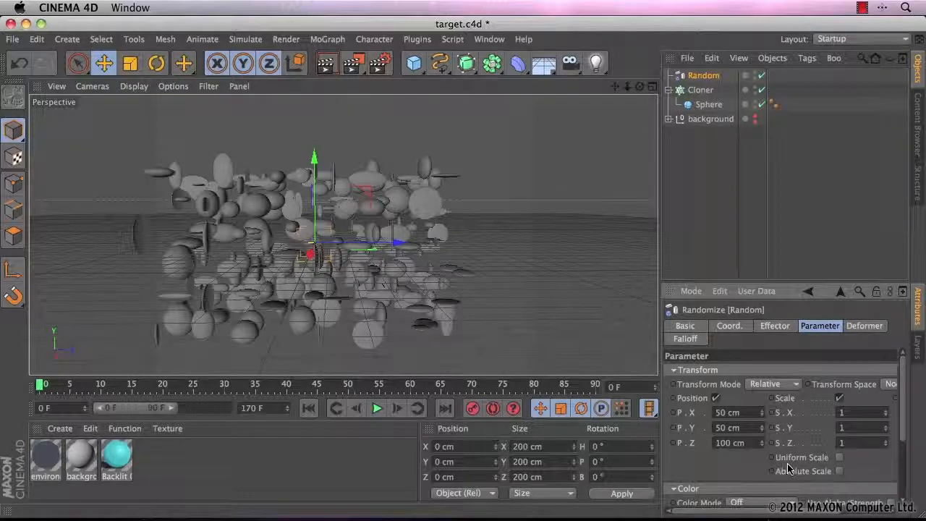
# Turn on Uniform Scale for the Random effector and set the scale to 0.53.
pyautogui.click(839, 457)
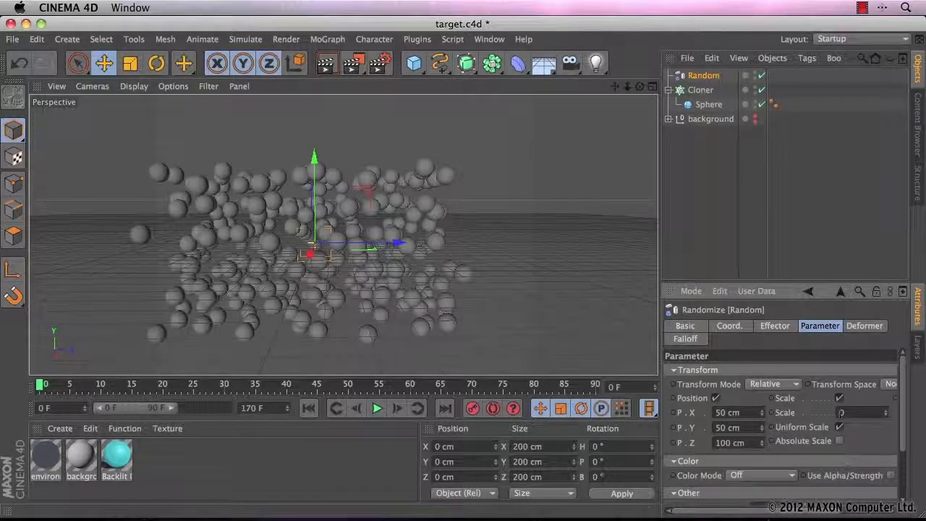
pyautogui.moveTo(886, 412); pyautogui.dragTo(889, 415)
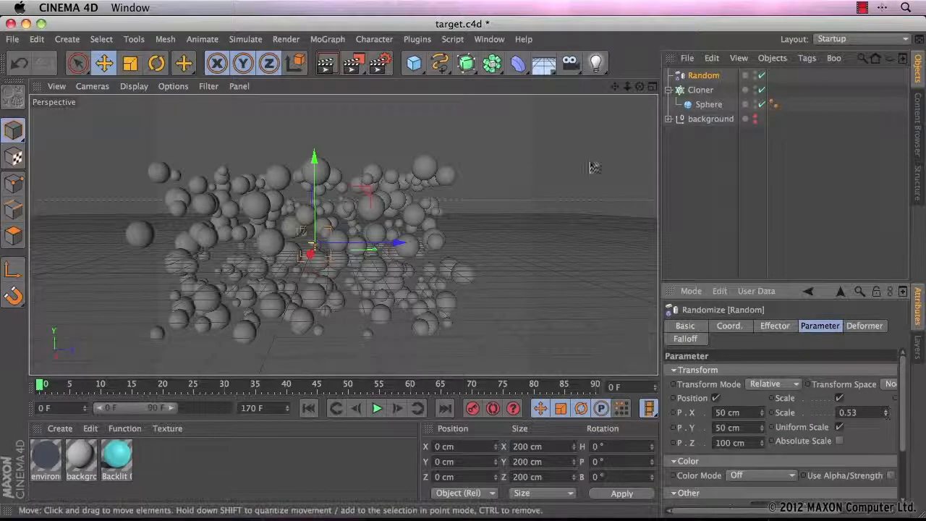
pyautogui.moveTo(640, 86); pyautogui.dragTo(640, 86)
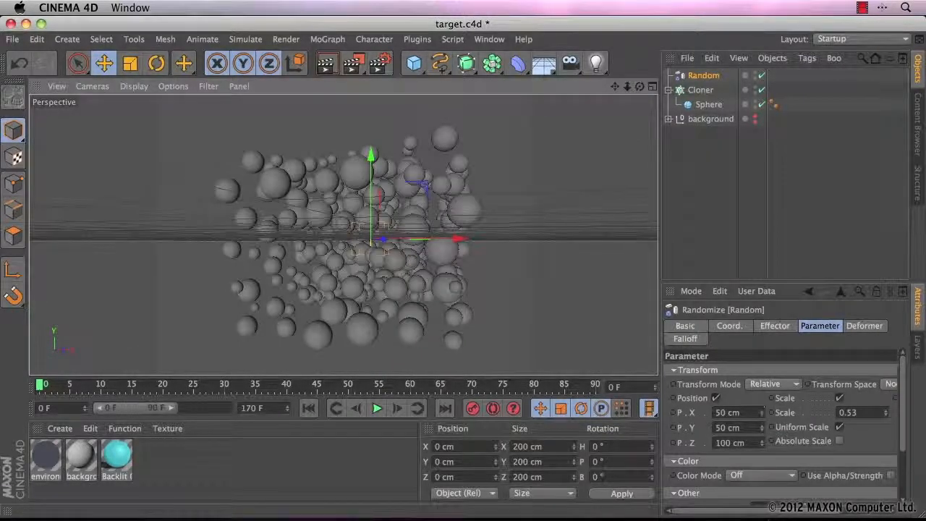
# Set the Random effector's uniform scale variation to 0.4.
pyautogui.moveTo(884, 416); pyautogui.dragTo(886, 420)
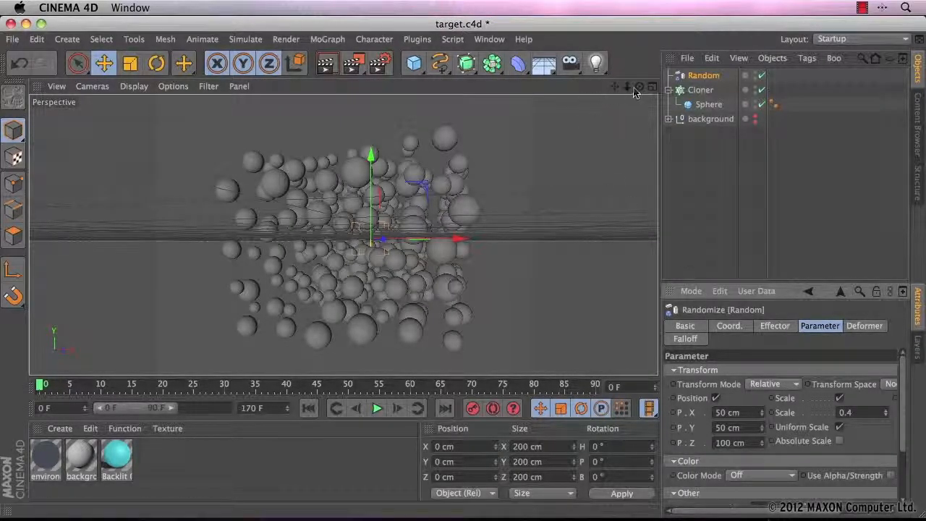
pyautogui.moveTo(639, 86)
pyautogui.mouseDown()
pyautogui.moveTo(661, 110)
pyautogui.moveTo(644, 91)
pyautogui.mouseUp()
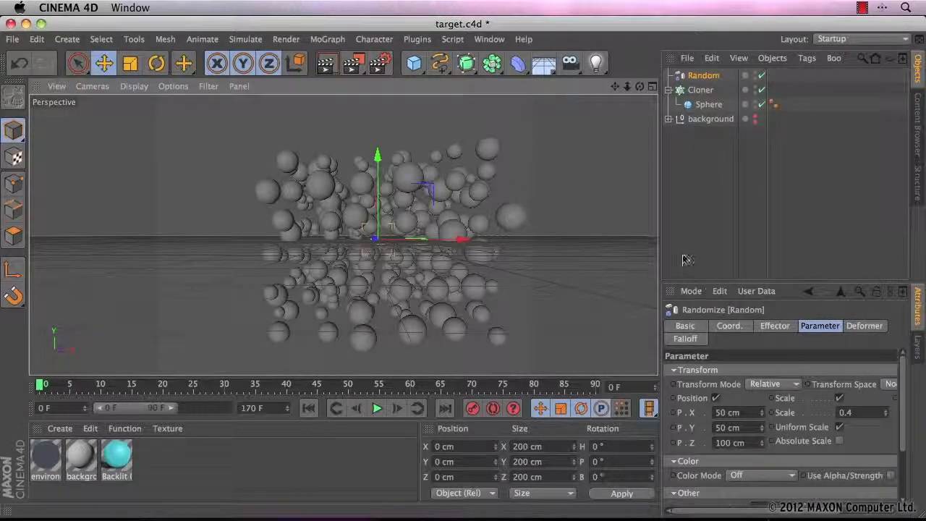
# Add a camera to the scene and set its H and P rotation to 0°.
pyautogui.moveTo(569, 63); pyautogui.dragTo(627, 89)
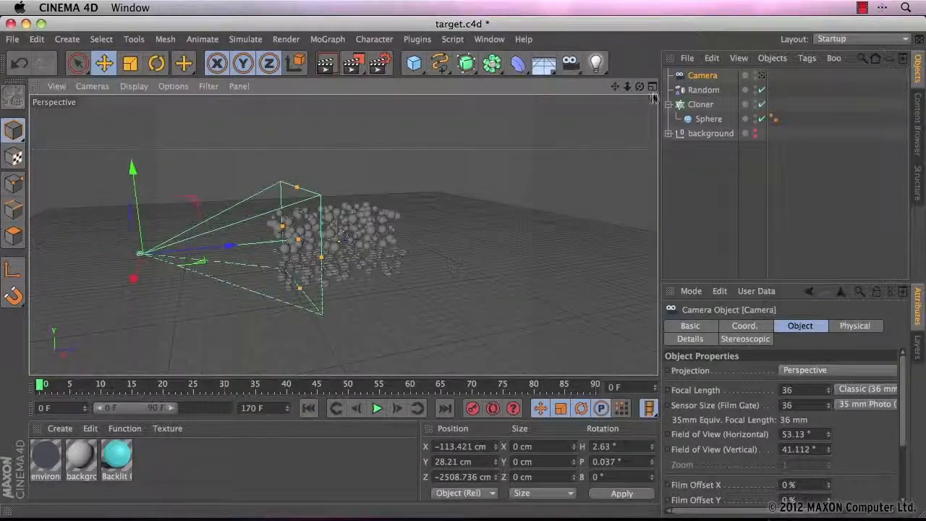
pyautogui.doubleClick(600, 446)
pyautogui.write('0')
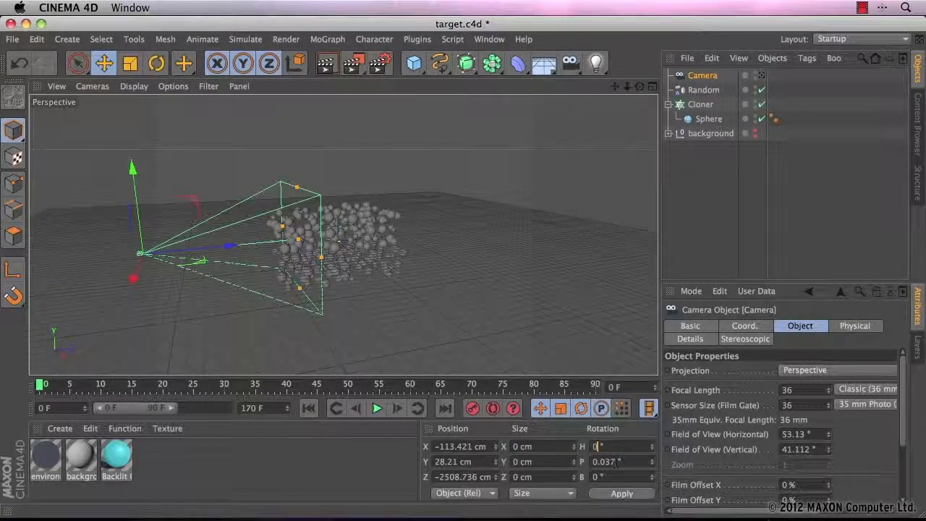
pyautogui.doubleClick(615, 462)
pyautogui.write('0')
# Set the camera's X and Y position to 0 cm and apply the coordinates.
pyautogui.doubleClick(463, 446)
pyautogui.write('0')
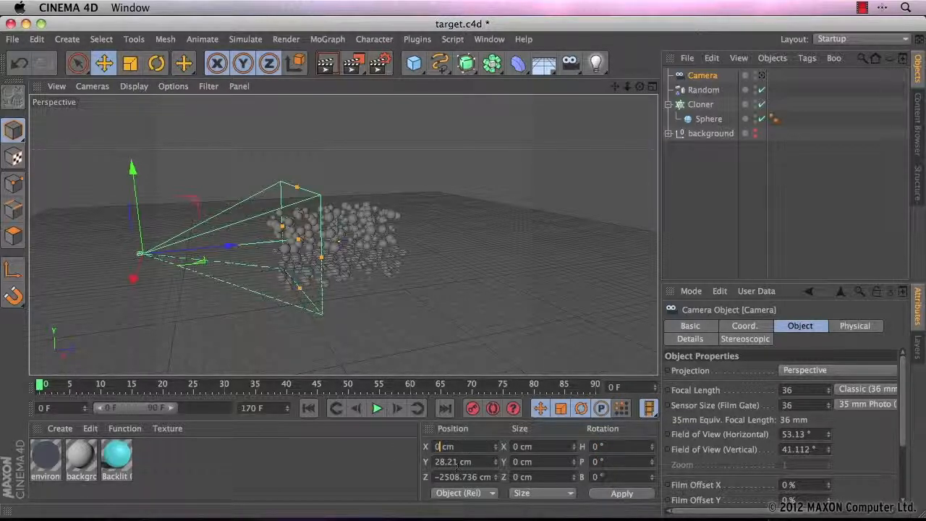
pyautogui.doubleClick(456, 462)
pyautogui.write('0')
pyautogui.click(613, 494)
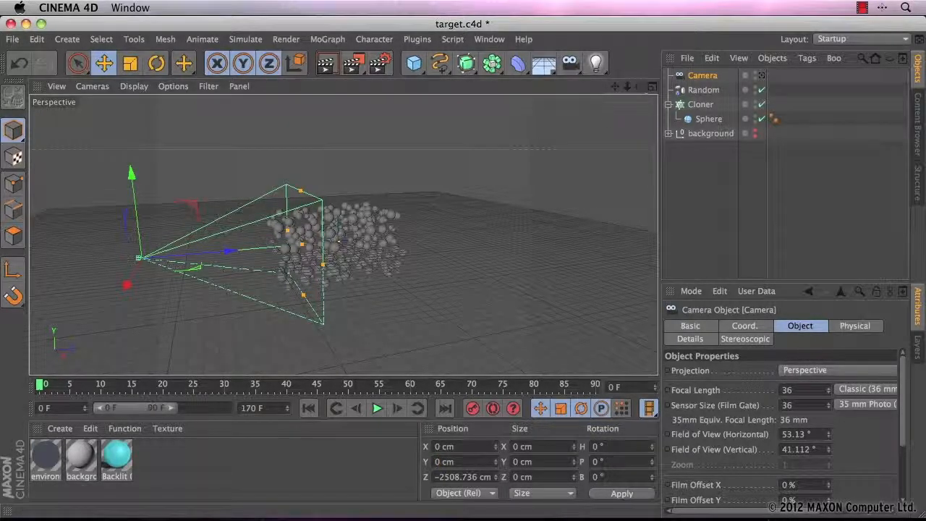
# Add a Helix spline to the scene and disable the Cloner and its Sphere.
pyautogui.moveTo(639, 86); pyautogui.dragTo(606, 87)
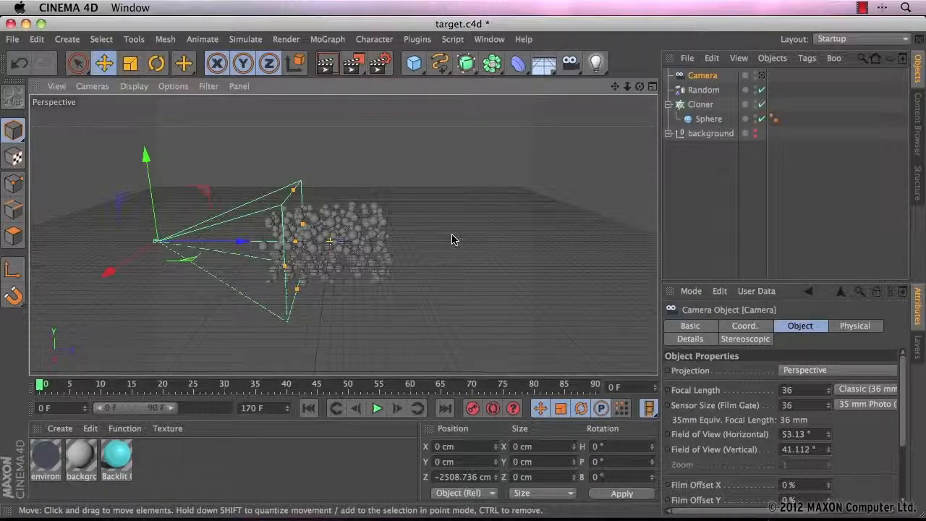
pyautogui.click(440, 63)
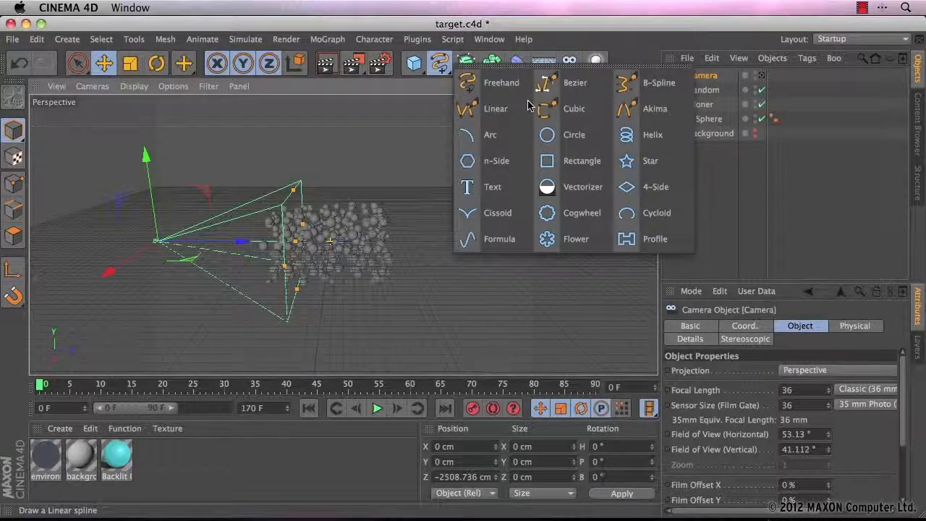
pyautogui.click(627, 136)
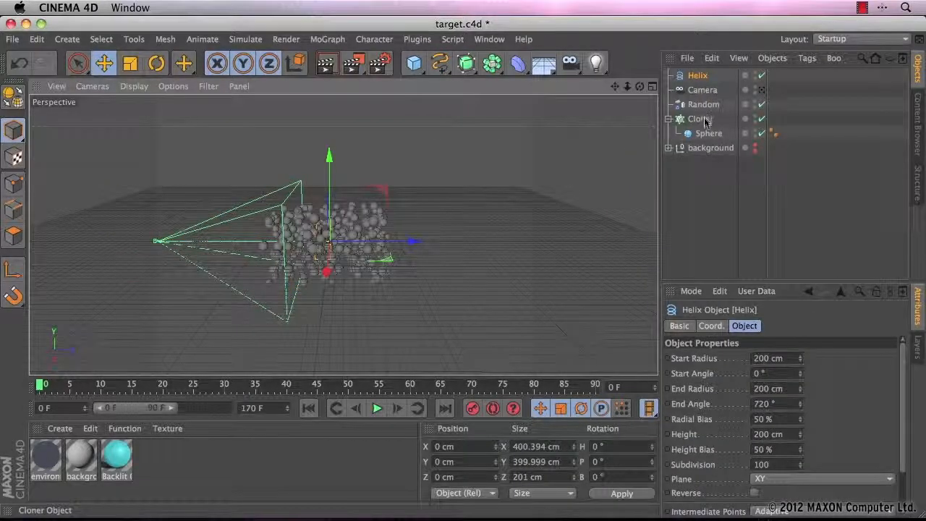
pyautogui.click(761, 119)
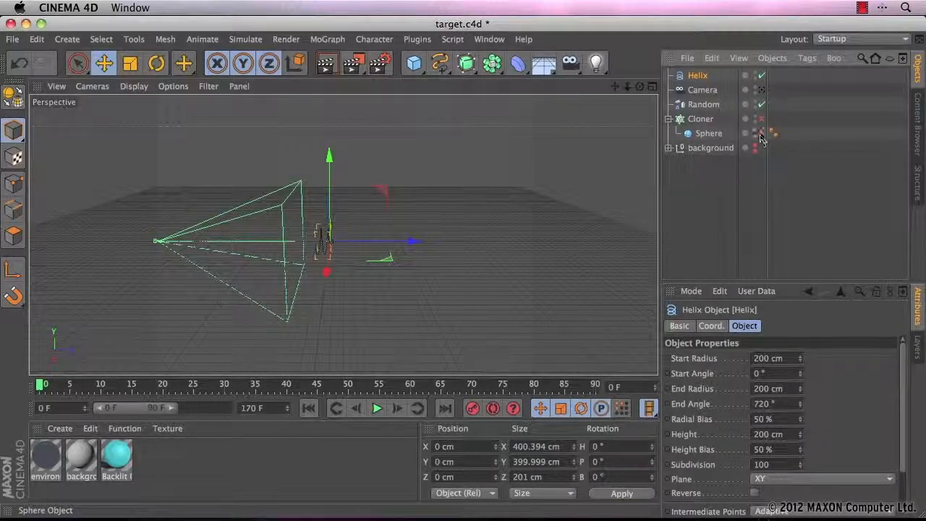
# Set the helix's H rotation to 180° and apply it.
pyautogui.moveTo(627, 86); pyautogui.dragTo(343, 235)
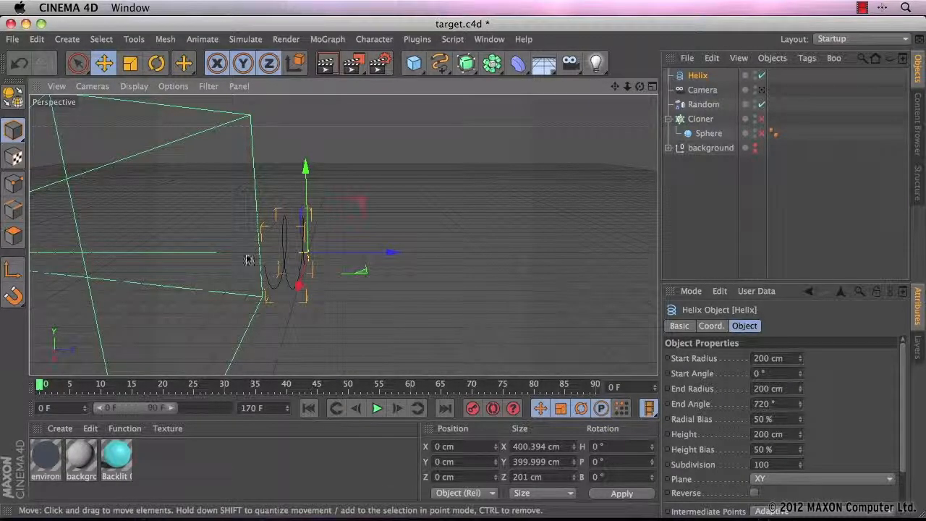
pyautogui.moveTo(626, 89); pyautogui.dragTo(626, 94)
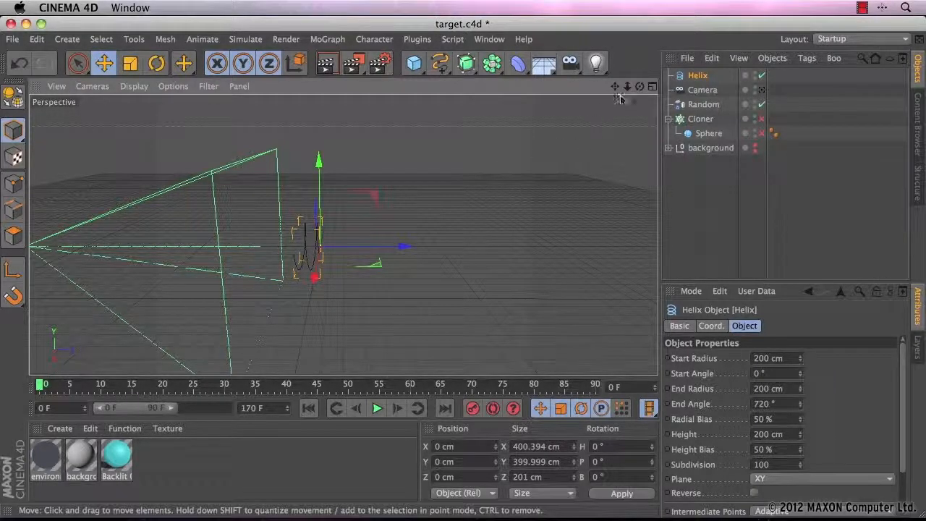
pyautogui.moveTo(627, 87); pyautogui.dragTo(644, 87)
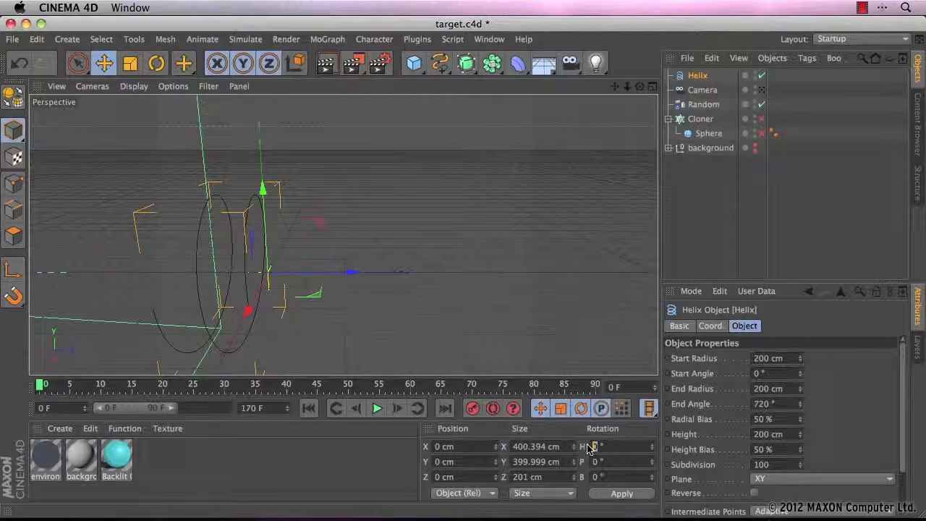
pyautogui.click(606, 492)
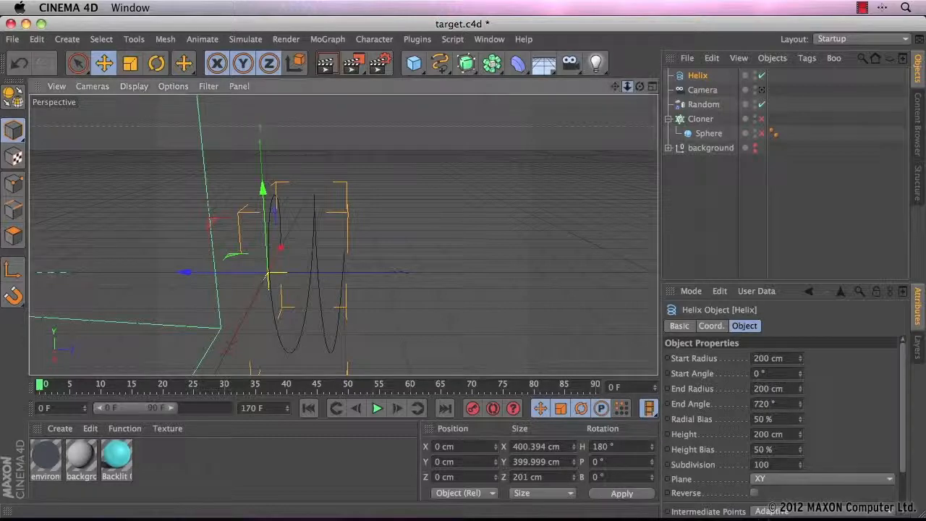
pyautogui.moveTo(627, 87); pyautogui.dragTo(463, 268)
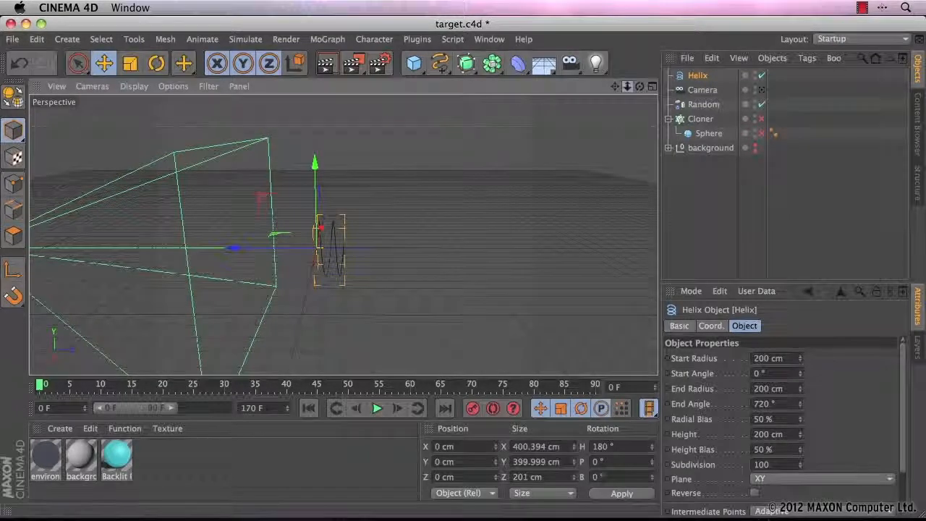
pyautogui.moveTo(627, 86)
pyautogui.mouseDown()
pyautogui.moveTo(340, 233)
pyautogui.moveTo(628, 87)
pyautogui.mouseUp()
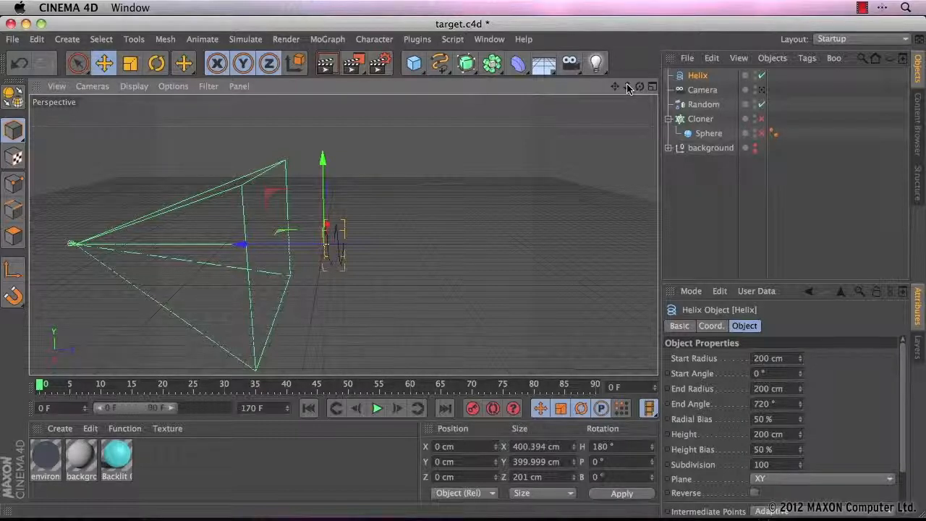
# Check the Cloner's grid size and set the helix's height to 2000 cm.
pyautogui.click(700, 119)
pyautogui.click(794, 326)
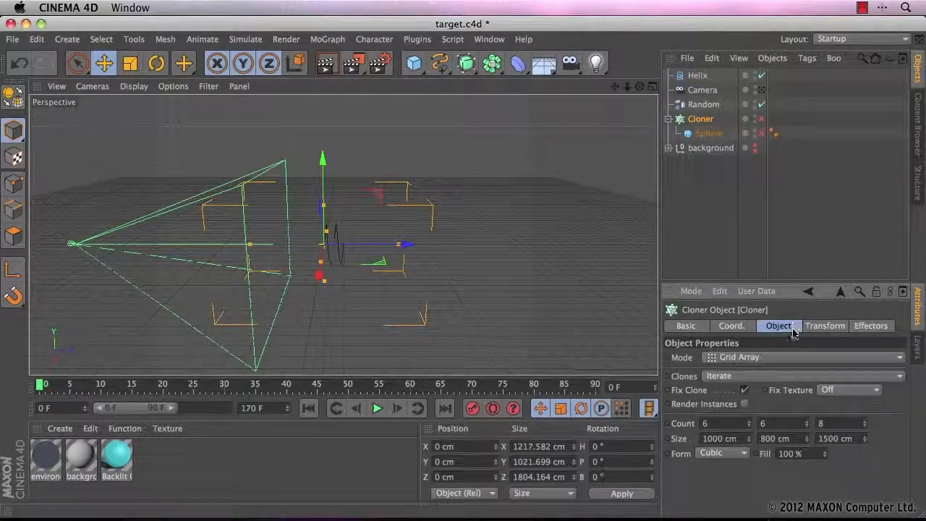
pyautogui.click(697, 75)
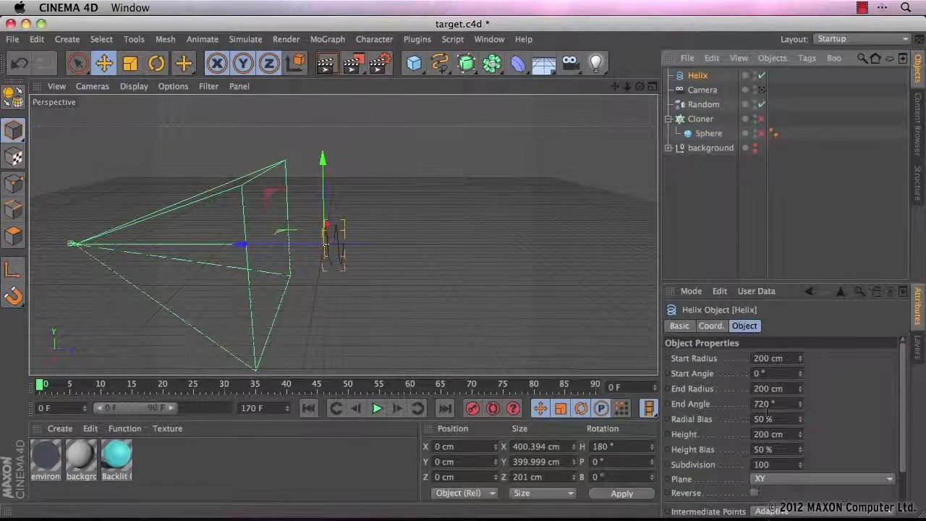
pyautogui.doubleClick(761, 434)
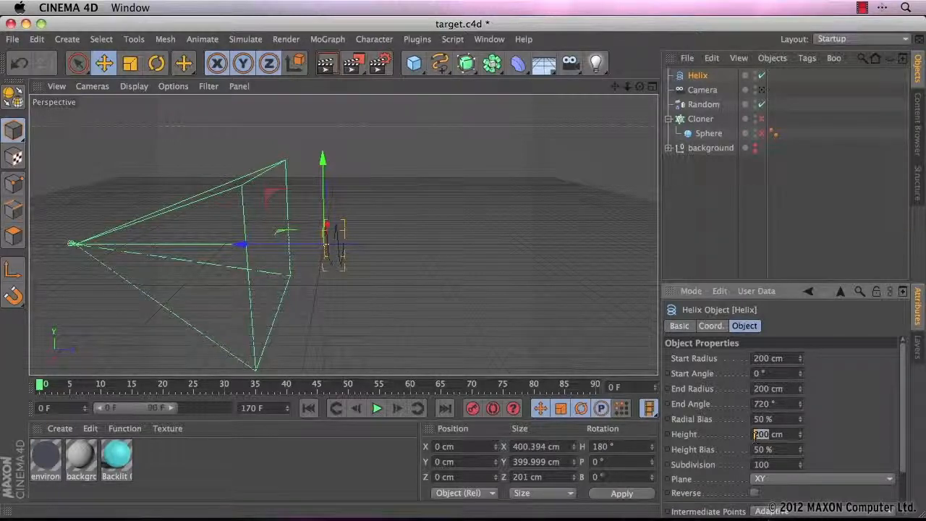
pyautogui.write('2000')
pyautogui.press('Return')
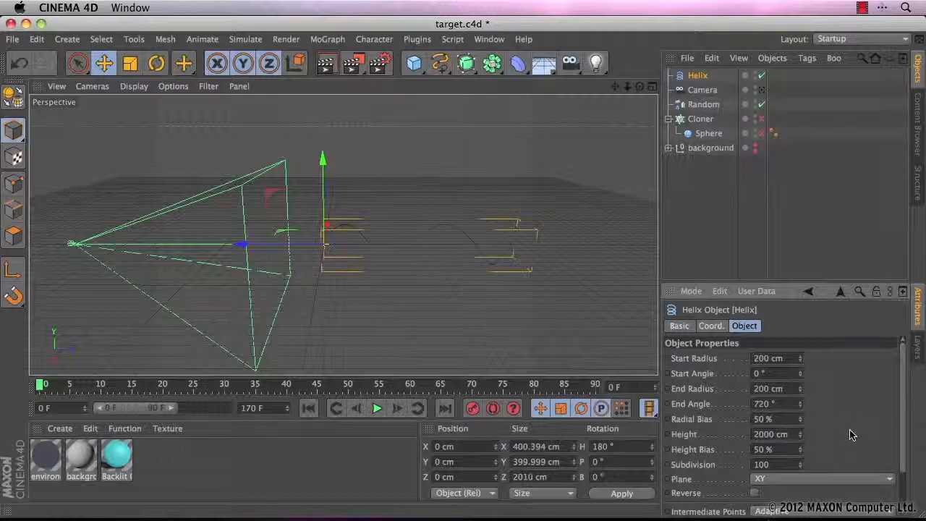
# Re-enable the Cloner and its Sphere, and move the helix along Z to about -993 cm in the Right view.
pyautogui.click(760, 119)
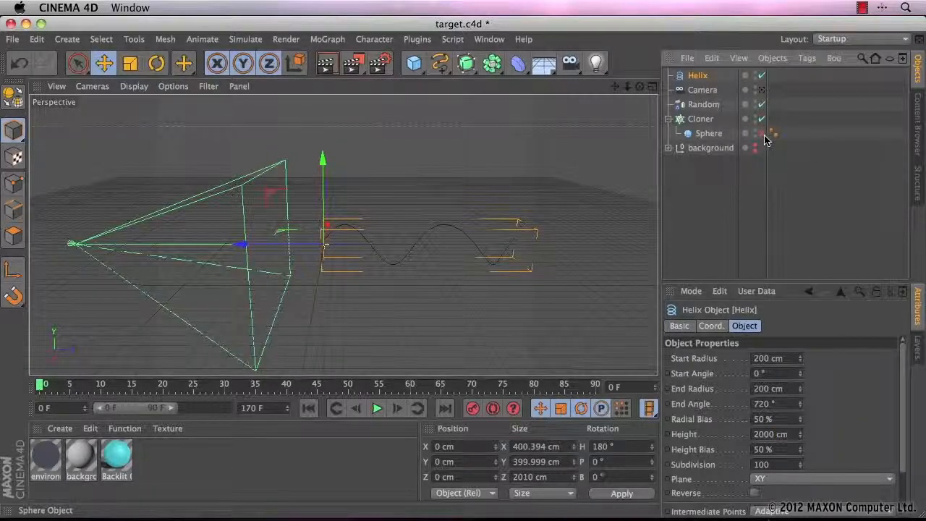
pyautogui.click(761, 134)
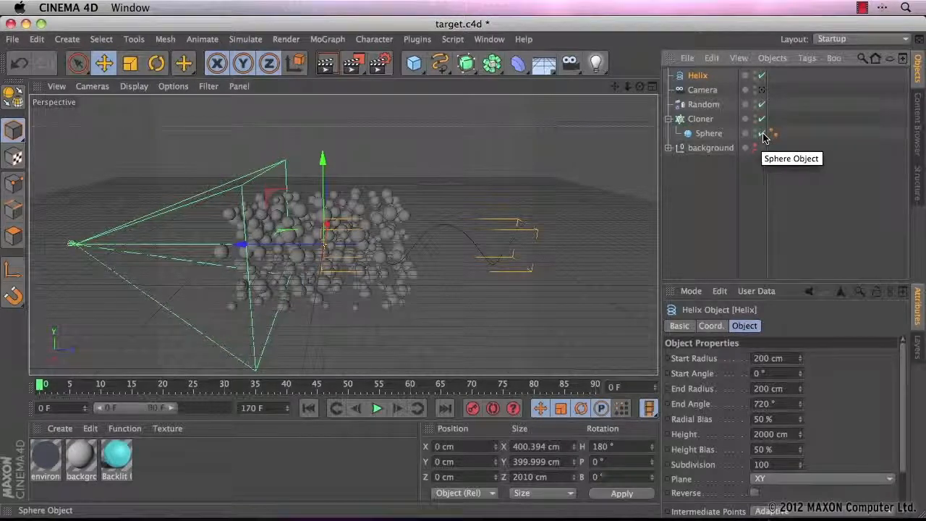
pyautogui.click(650, 87)
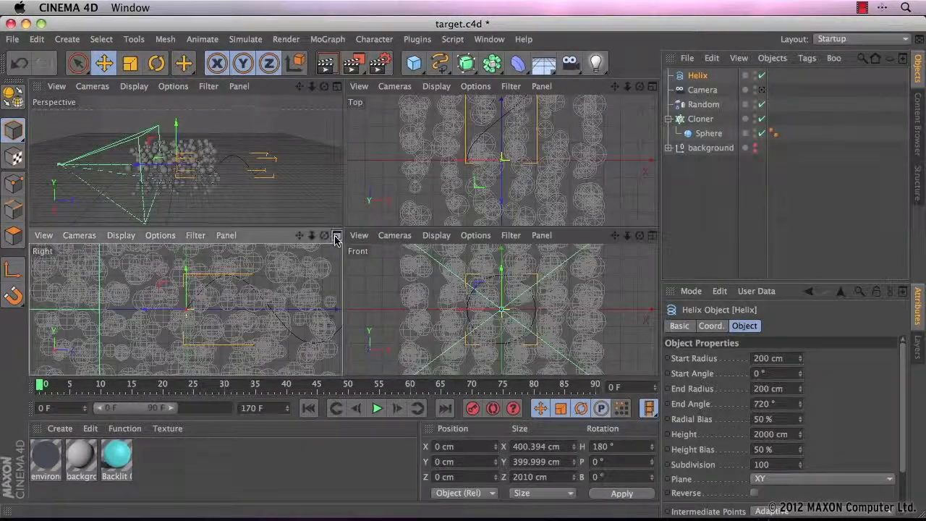
pyautogui.click(336, 235)
pyautogui.moveTo(627, 86)
pyautogui.mouseDown()
pyautogui.moveTo(655, 91)
pyautogui.moveTo(631, 88)
pyautogui.mouseUp()
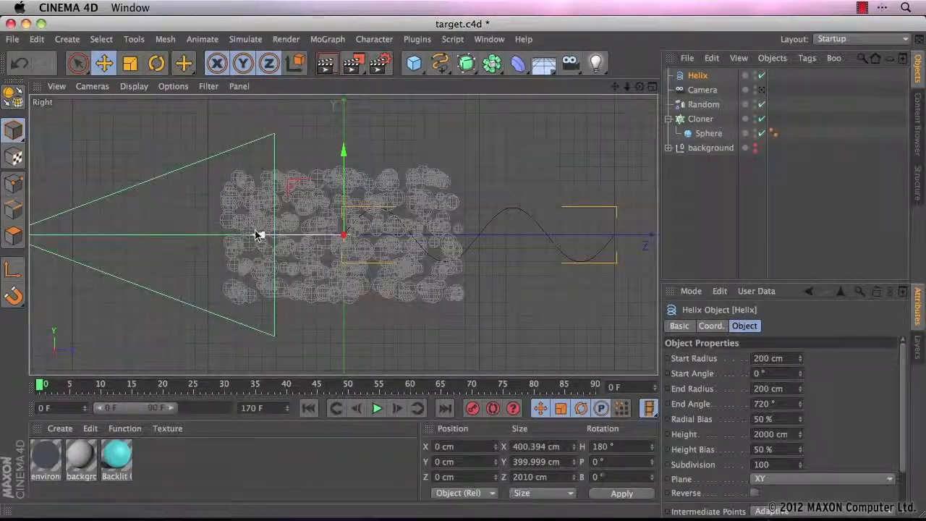
pyautogui.moveTo(258, 235); pyautogui.dragTo(213, 239)
pyautogui.moveTo(164, 237); pyautogui.dragTo(124, 237)
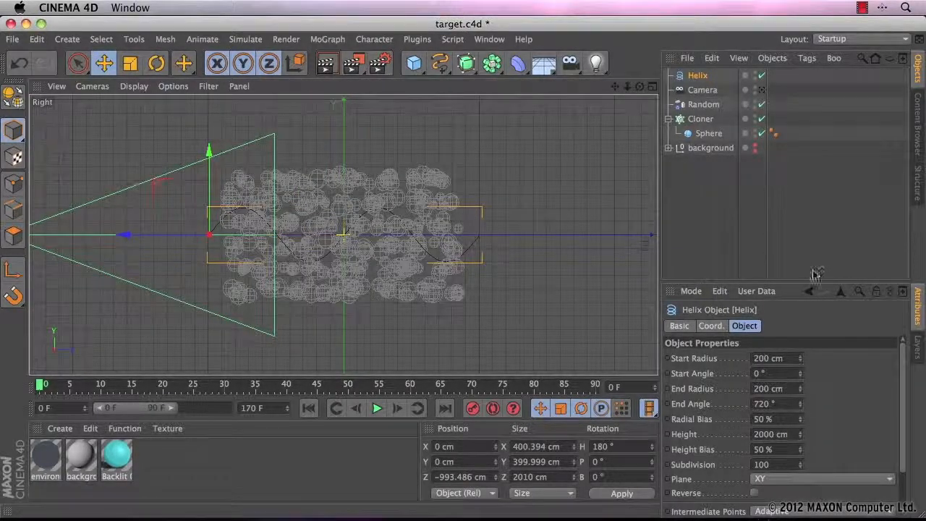
pyautogui.click(814, 242)
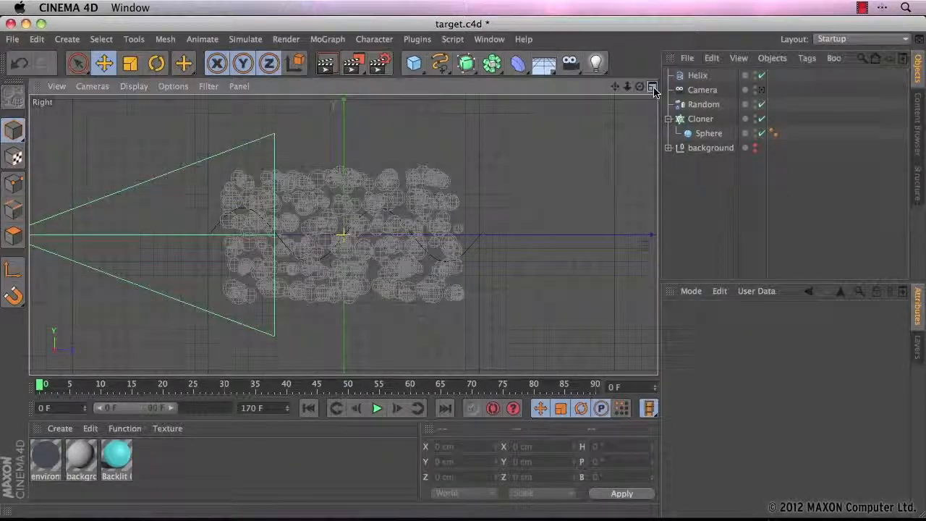
# Add an Align to Spline tag to the camera and assign the Helix as its Spline Path.
pyautogui.click(651, 86)
pyautogui.click(337, 87)
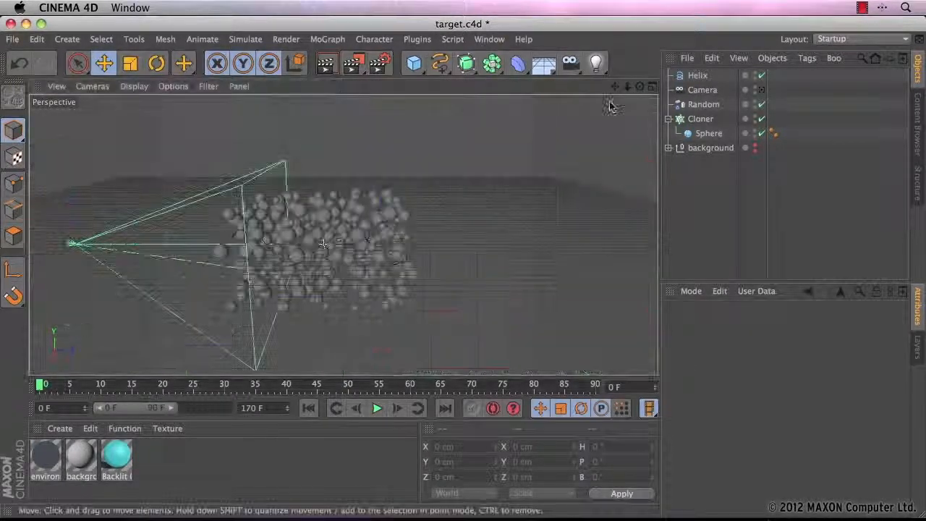
pyautogui.moveTo(639, 87); pyautogui.dragTo(640, 87)
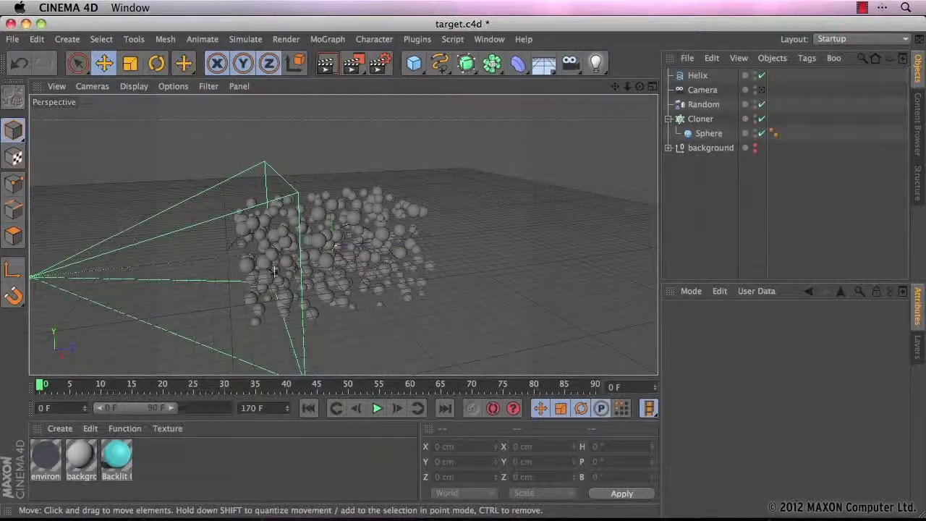
pyautogui.click(696, 91)
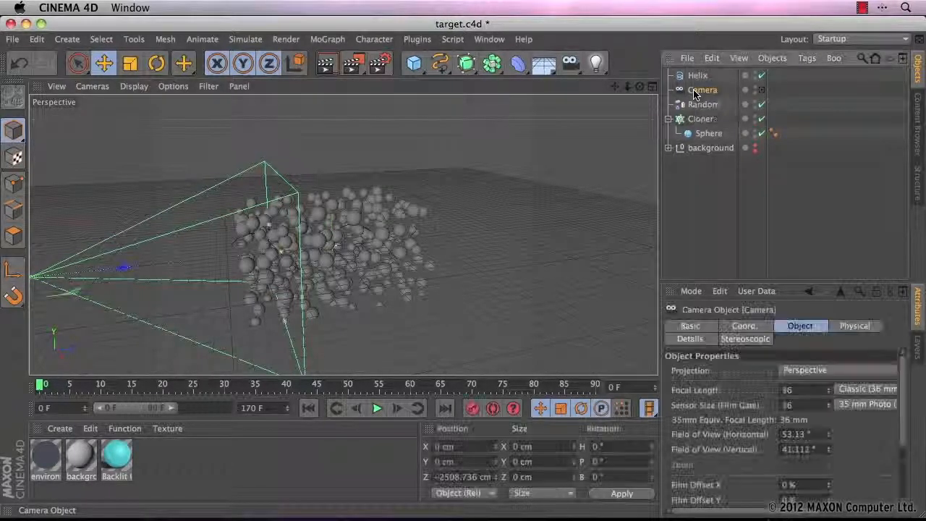
pyautogui.click(808, 59)
pyautogui.moveTo(813, 81)
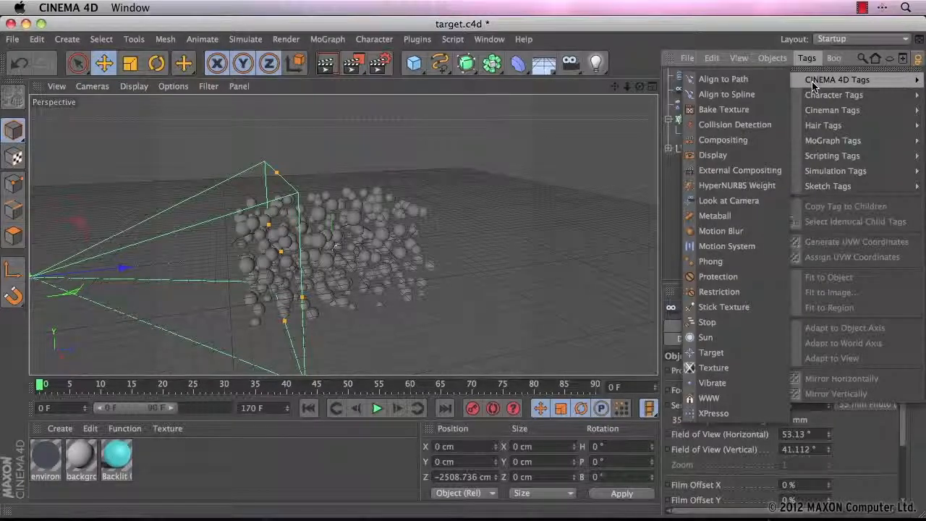
pyautogui.click(751, 96)
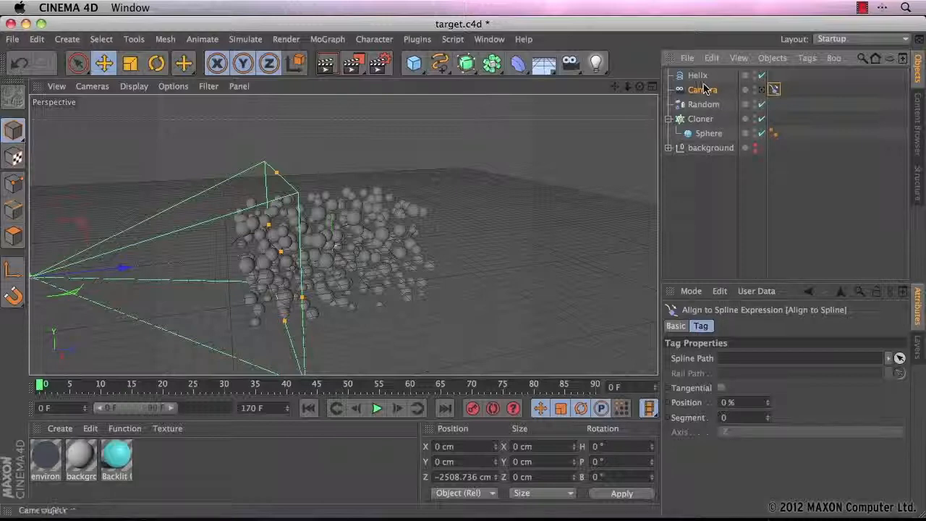
pyautogui.moveTo(700, 80); pyautogui.dragTo(752, 355)
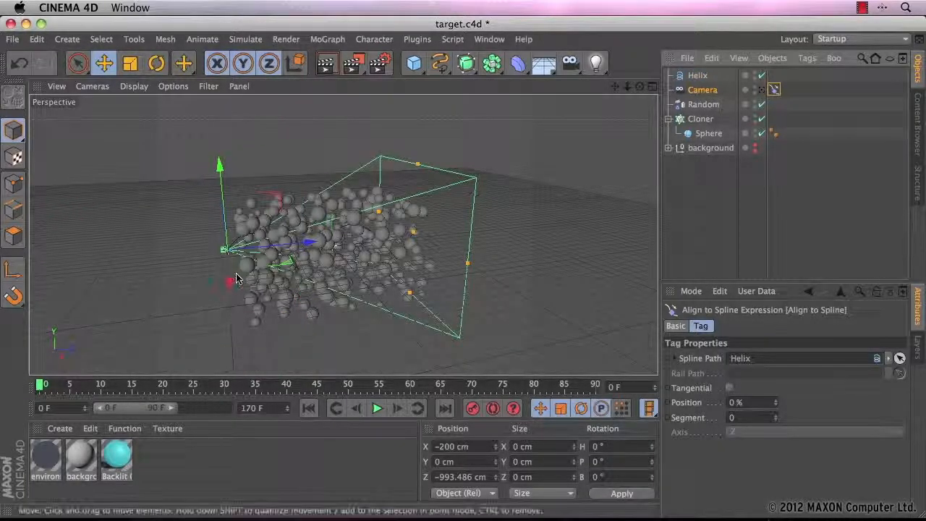
# Extend the timeline preview range to frame 170 and keyframe the Align to Spline tag's Position at 0% on frame 0.
pyautogui.moveTo(627, 87); pyautogui.dragTo(694, 87)
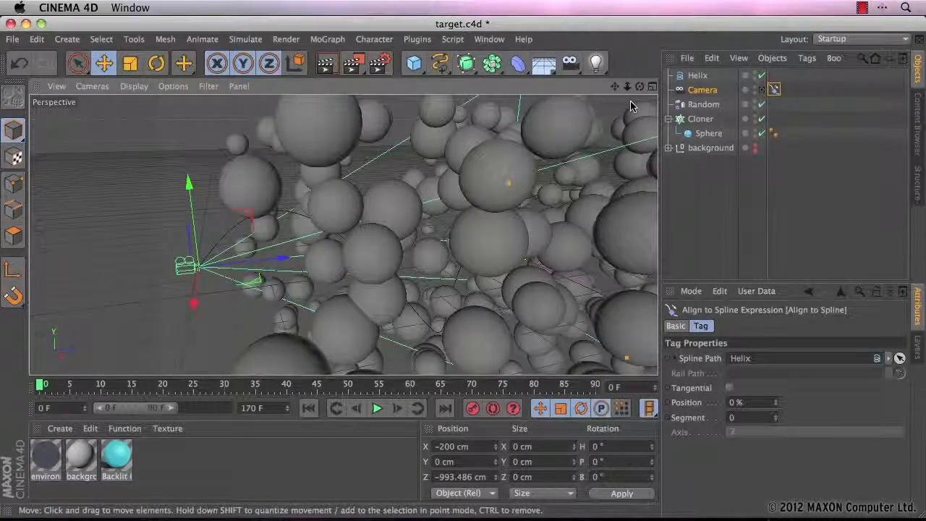
pyautogui.press('super+z')
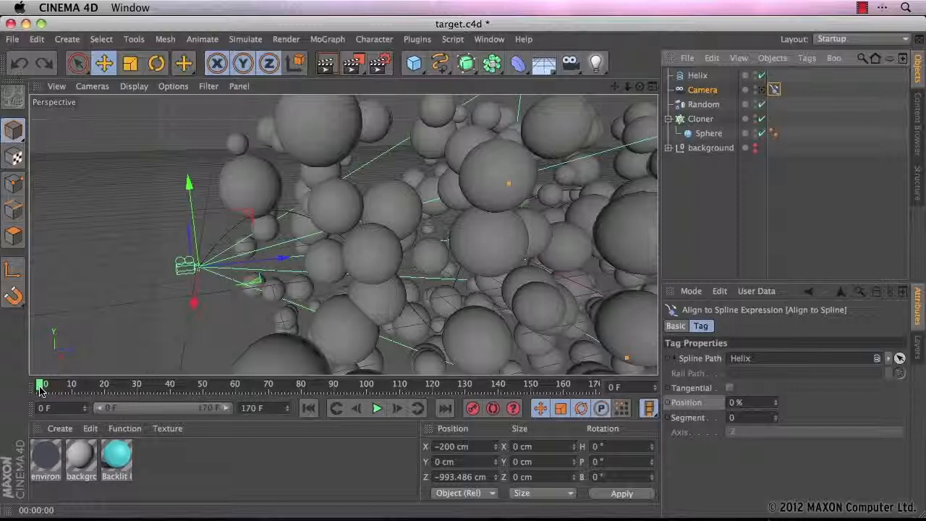
pyautogui.keyDown('ctrl'); pyautogui.click(667, 403); pyautogui.keyUp('ctrl')
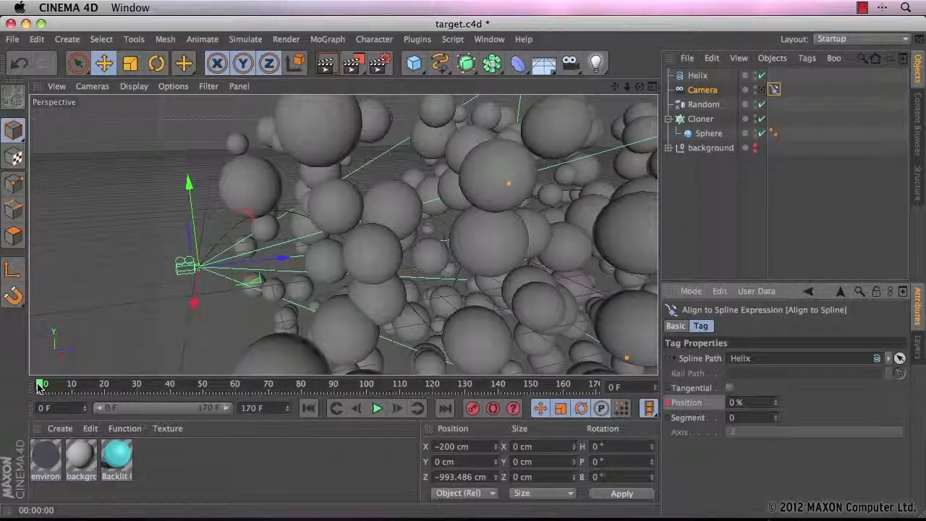
# Keyframe the Align to Spline tag's Position at 100% on frame 170.
pyautogui.moveTo(40, 387); pyautogui.dragTo(611, 412)
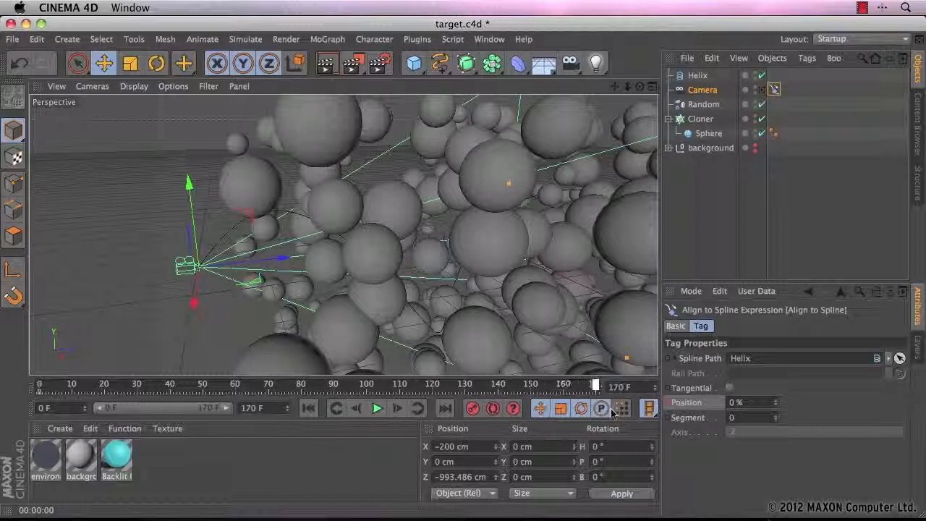
pyautogui.doubleClick(733, 402)
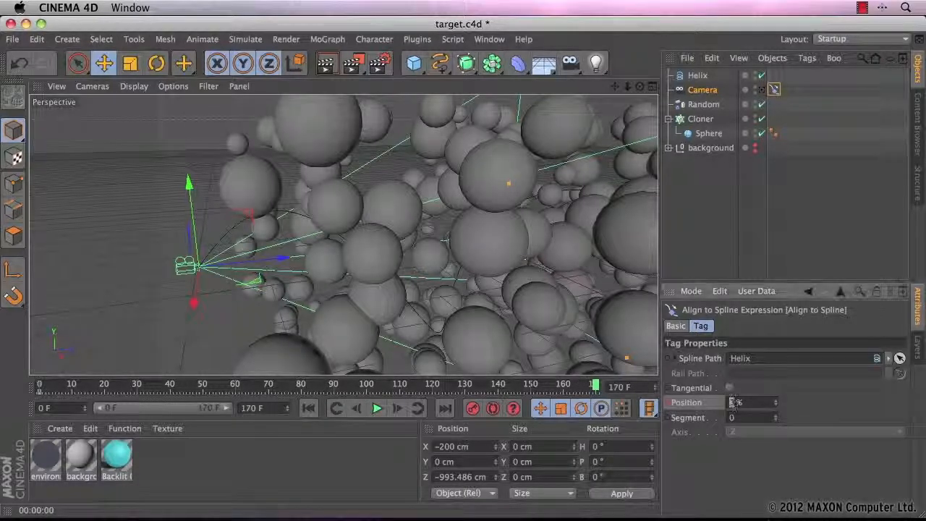
pyautogui.write('100')
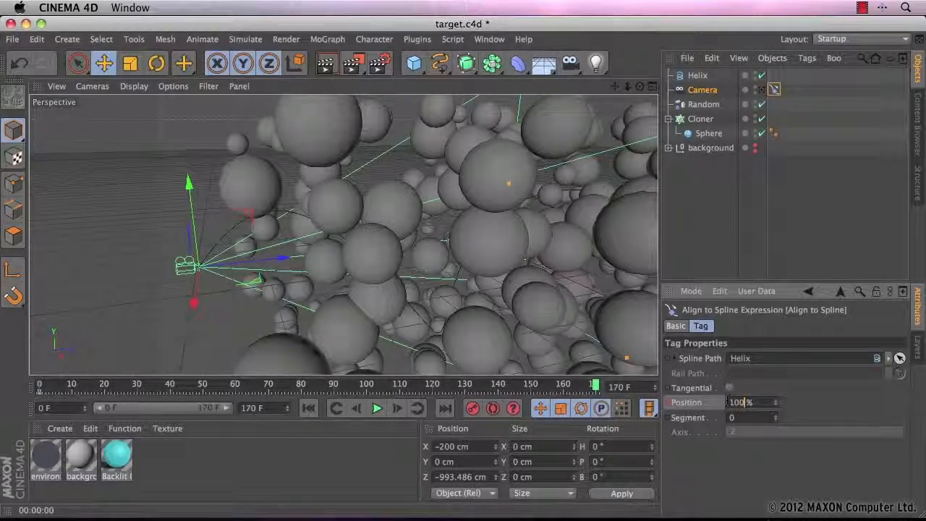
pyautogui.click(667, 403)
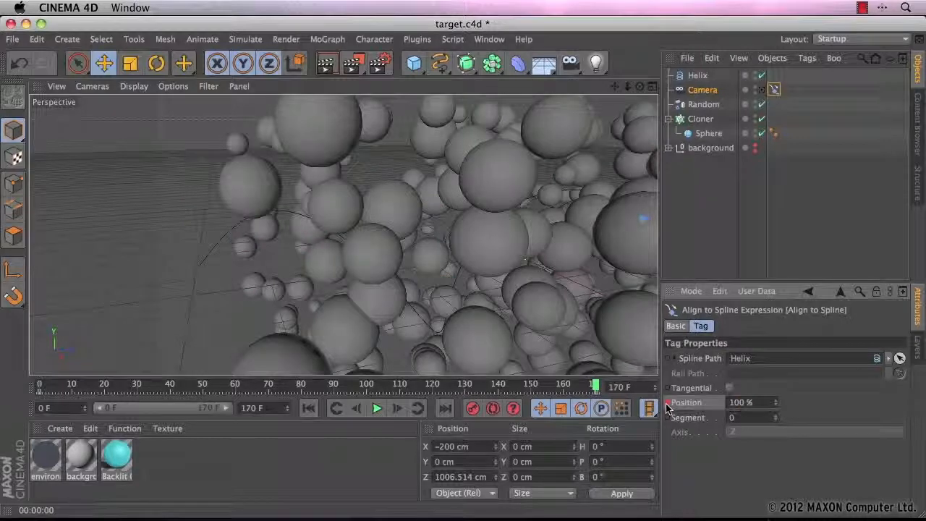
# Play the animation in the Perspective view with the whole sphere field framed to check the camera's travel along the helix.
pyautogui.moveTo(627, 85); pyautogui.dragTo(343, 235)
pyautogui.moveTo(639, 86); pyautogui.dragTo(343, 235)
pyautogui.moveTo(615, 87); pyautogui.dragTo(343, 235)
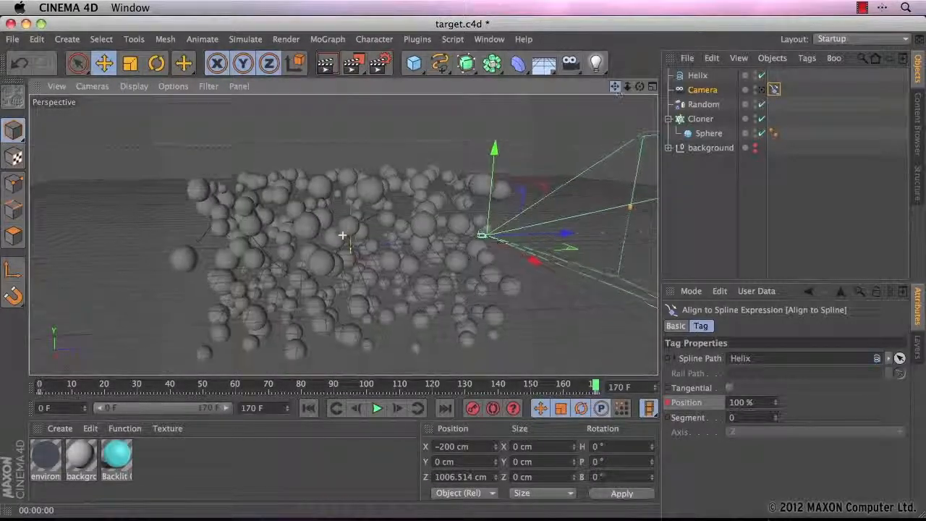
pyautogui.click(377, 408)
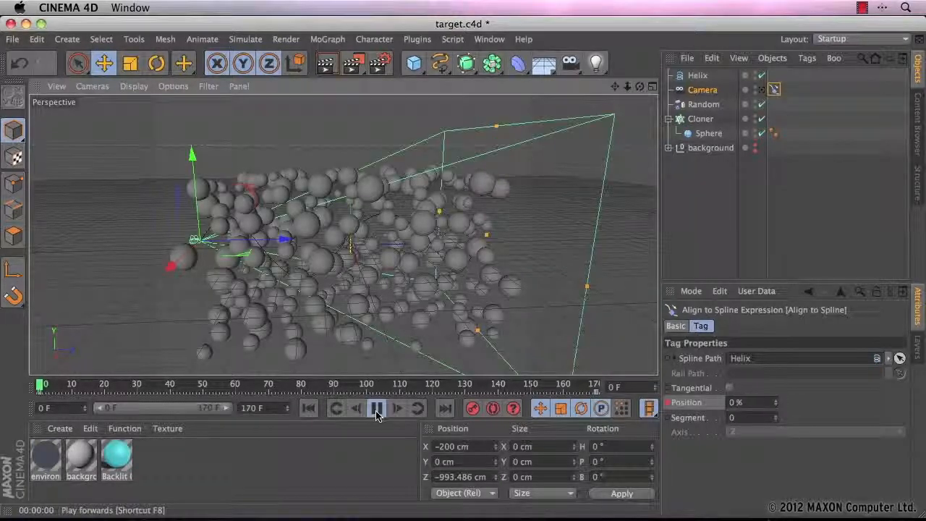